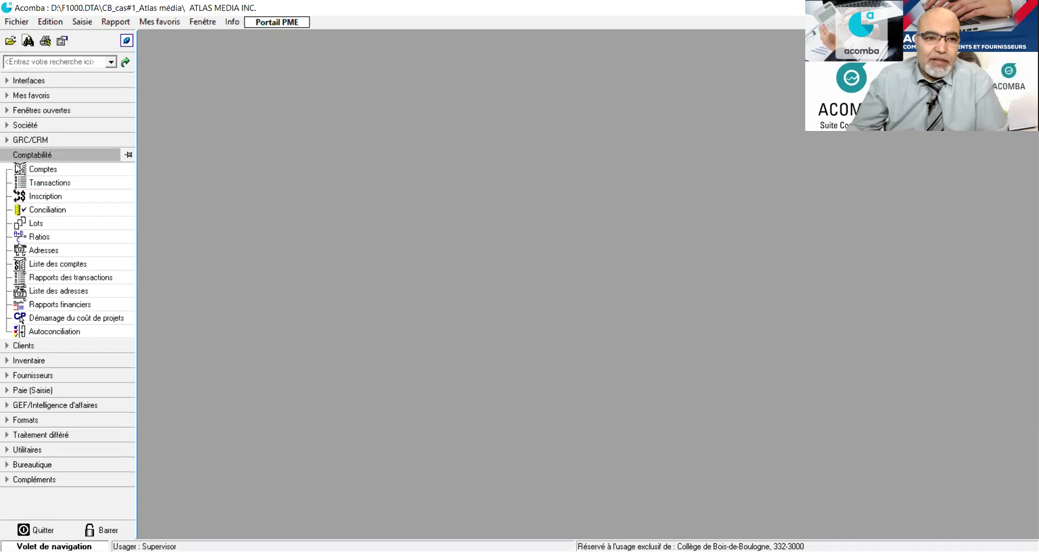
# Step: Open the record of ledger account 1001, Compte bancaire 1, from the accounts list
pyautogui.click(35, 171)
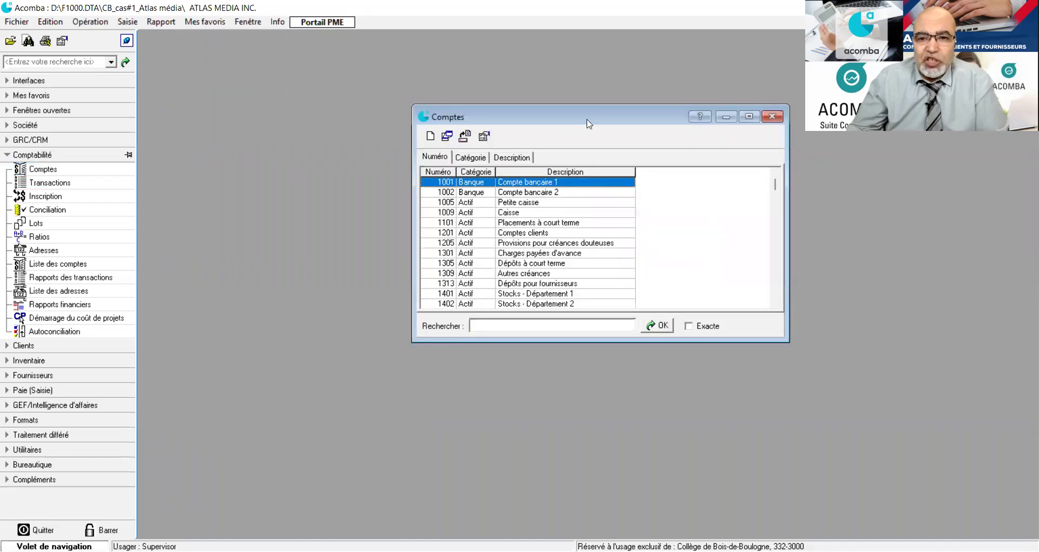
pyautogui.moveTo(563, 112); pyautogui.dragTo(374, 63)
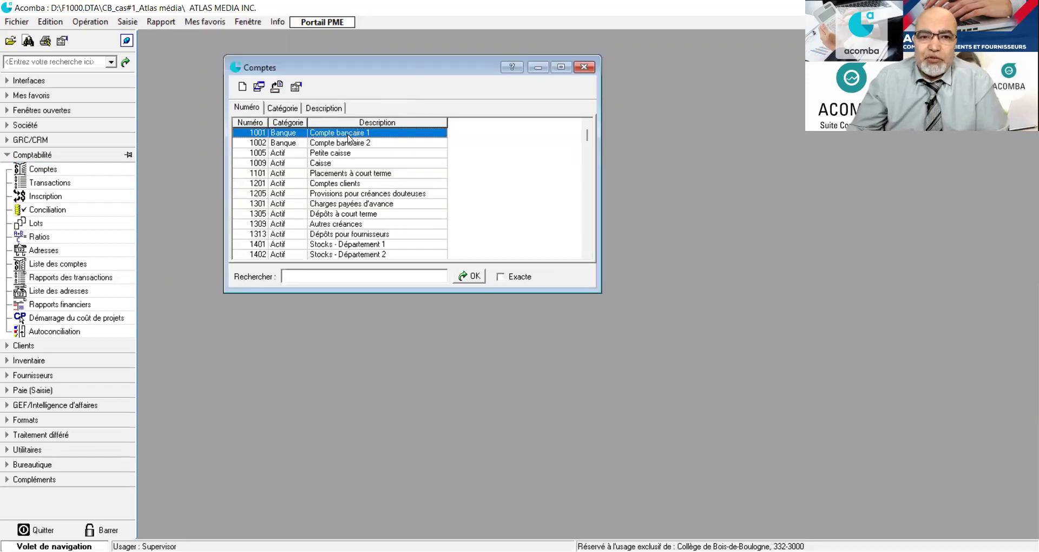
pyautogui.doubleClick(347, 136)
# Step: Change the description of account 1001 to "HSBC_Compte courant_CAD"
pyautogui.click(433, 171)
pyautogui.click(433, 172)
pyautogui.hotkey('shift', 'Left')
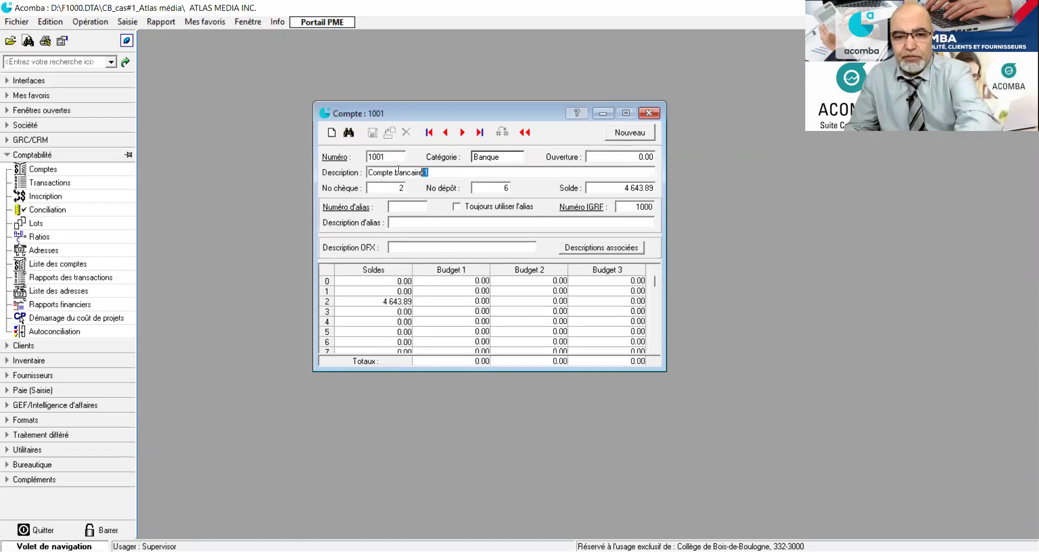
pyautogui.press('Delete')
pyautogui.write('HSBC_')
pyautogui.press('Right')
pyautogui.press('Right')
pyautogui.press('Right')
pyautogui.press('Right')
pyautogui.press('Right')
pyautogui.press('Right')
pyautogui.press('Right')
pyautogui.press('Right')
pyautogui.press('Right')
pyautogui.press('Right')
pyautogui.press('Right')
pyautogui.press('Right')
pyautogui.press('Right')
pyautogui.press('Right')
pyautogui.press('Right')
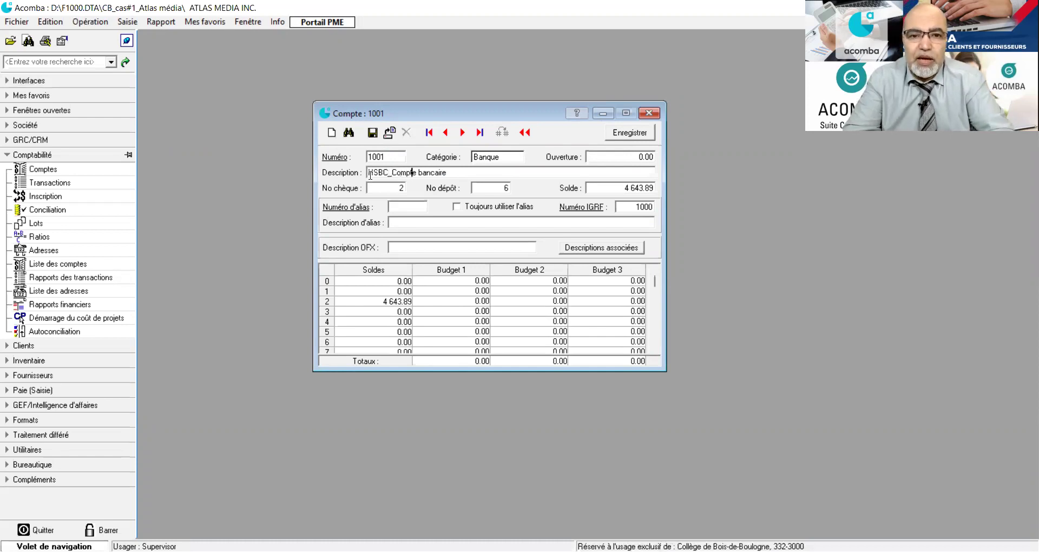
pyautogui.press('BackSpace')
pyautogui.press('BackSpace')
pyautogui.press('BackSpace')
pyautogui.press('BackSpace')
pyautogui.press('BackSpace')
pyautogui.press('BackSpace')
pyautogui.press('BackSpace')
pyautogui.press('BackSpace')
pyautogui.press('BackSpace')
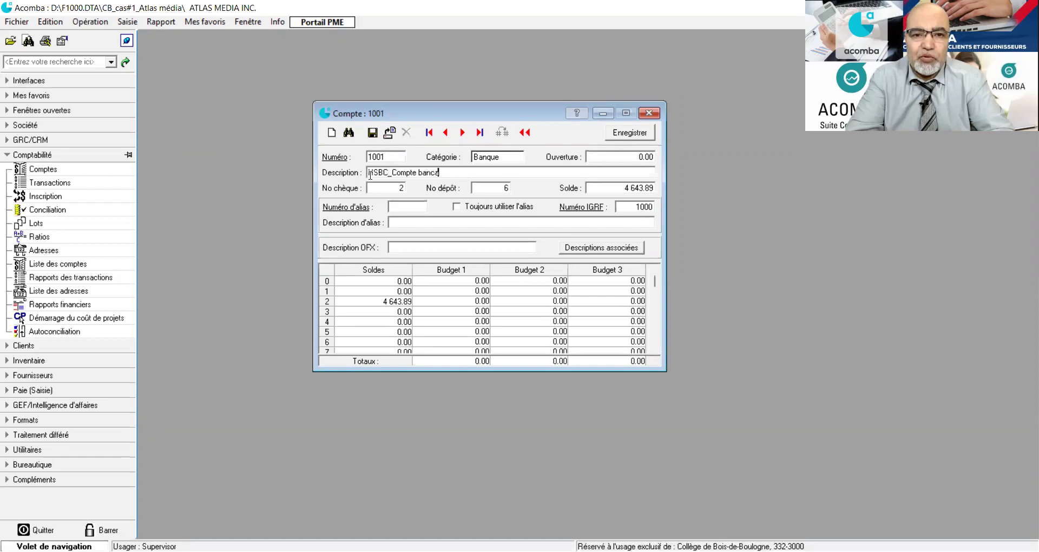
pyautogui.write('cou')
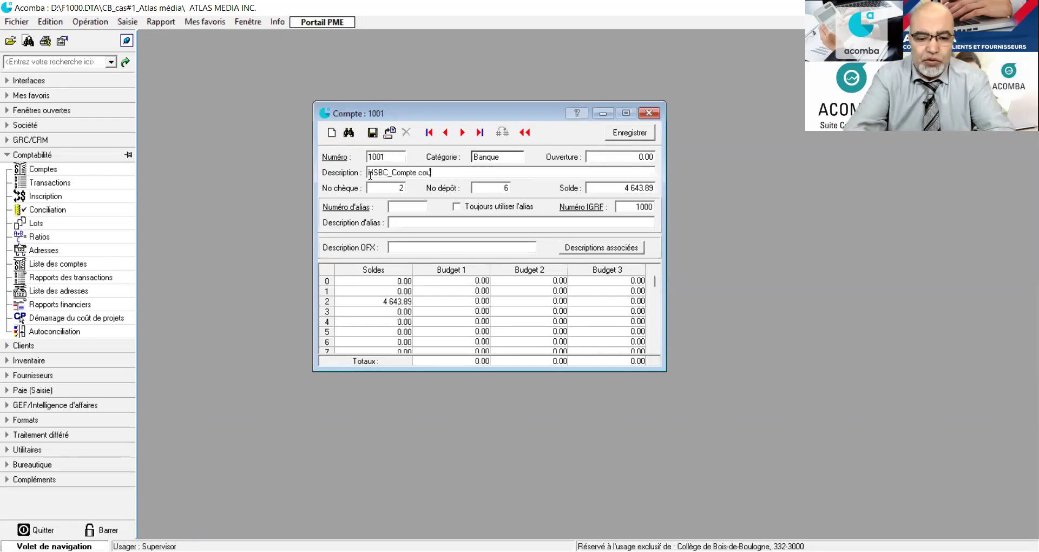
pyautogui.write('rant_CAD')
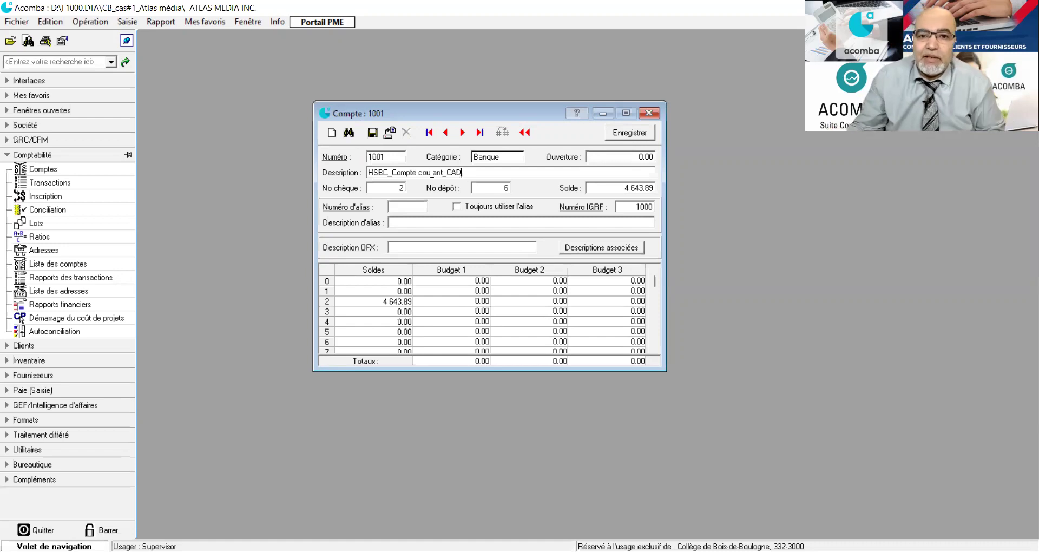
# Step: Save the changes to account 1001 and close its record
pyautogui.click(620, 188)
pyautogui.click(620, 188)
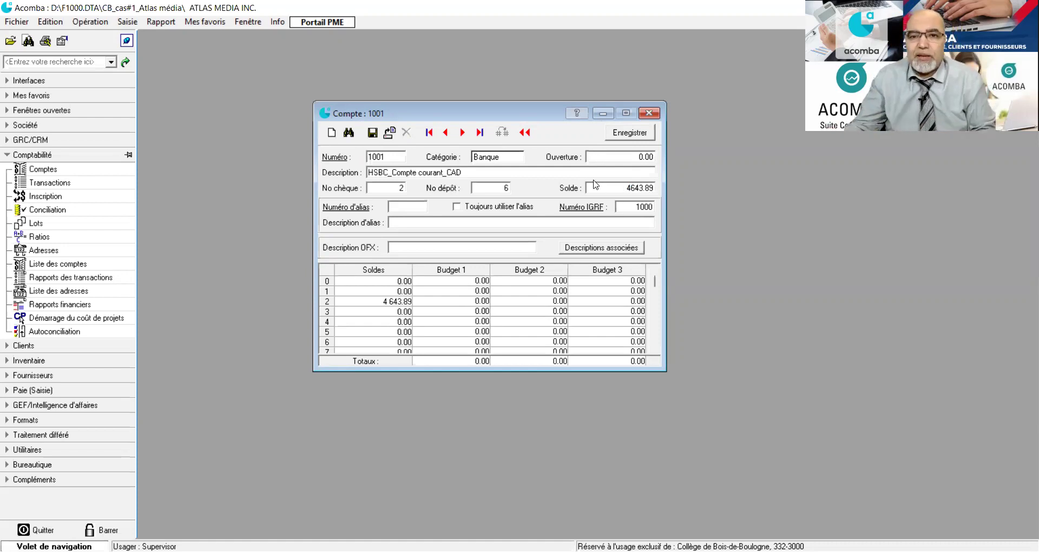
pyautogui.click(626, 138)
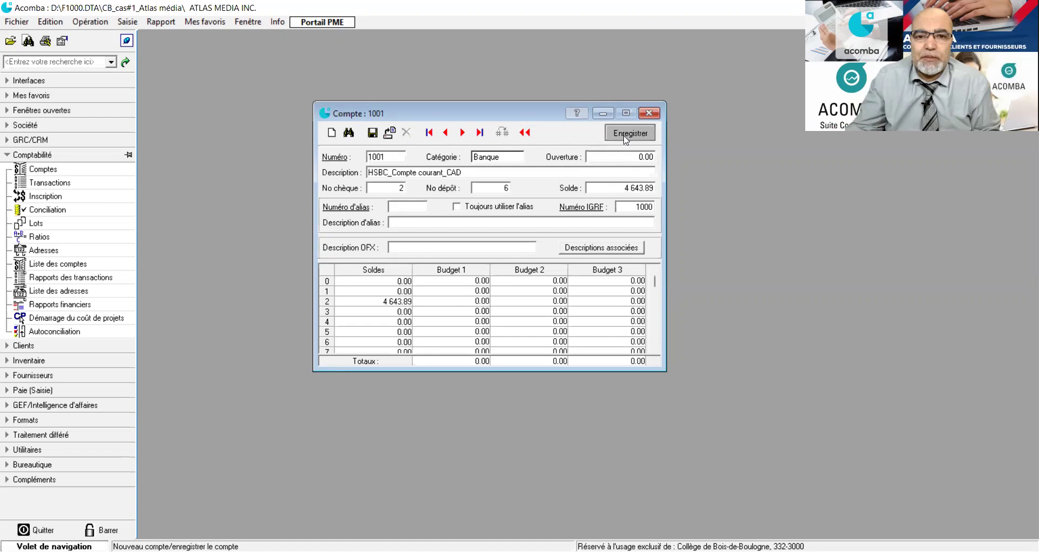
pyautogui.click(648, 113)
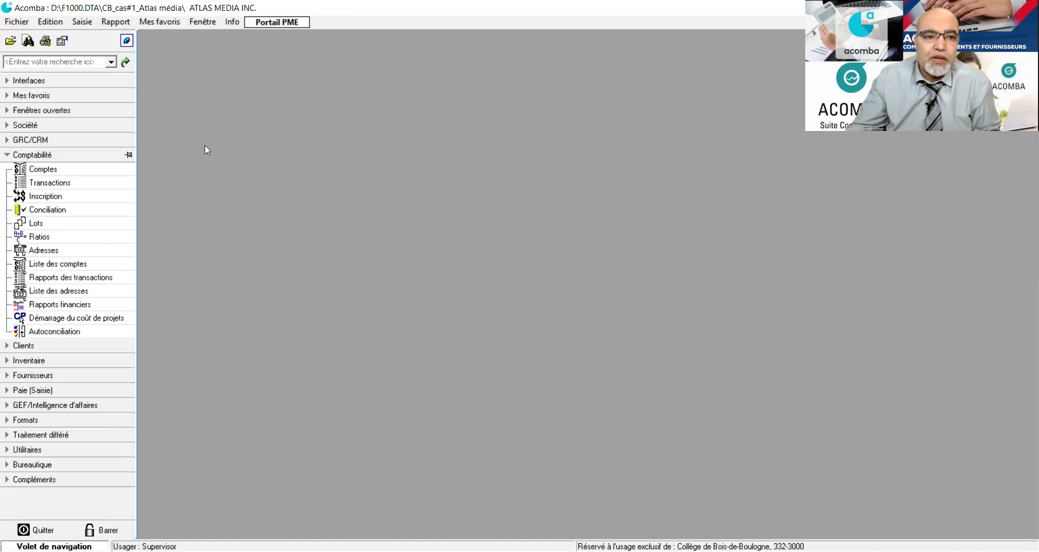
# Step: Open the bank reconciliation for account 1001 and enlarge its window to show the full transaction list
pyautogui.click(51, 211)
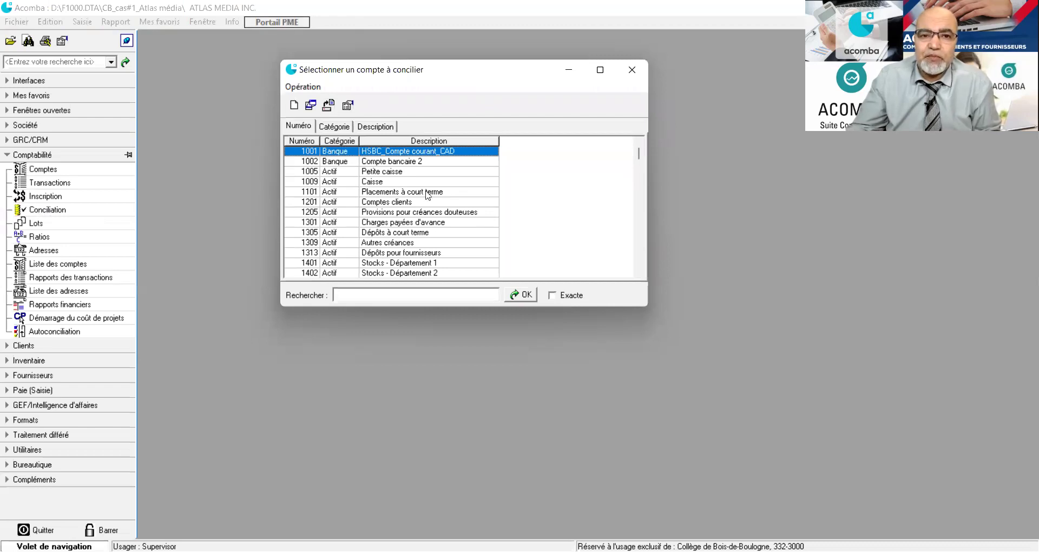
pyautogui.doubleClick(444, 154)
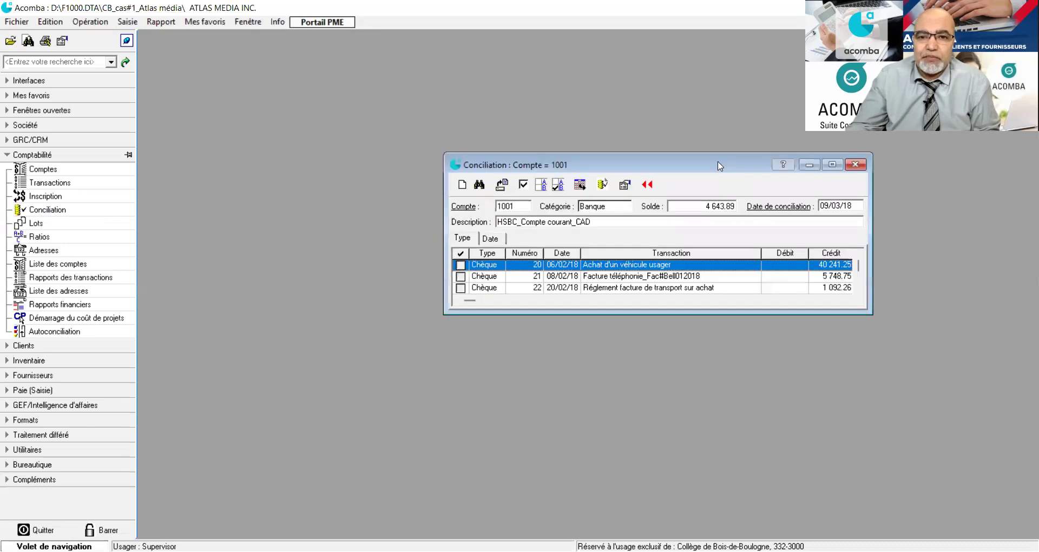
pyautogui.moveTo(720, 165); pyautogui.dragTo(497, 75)
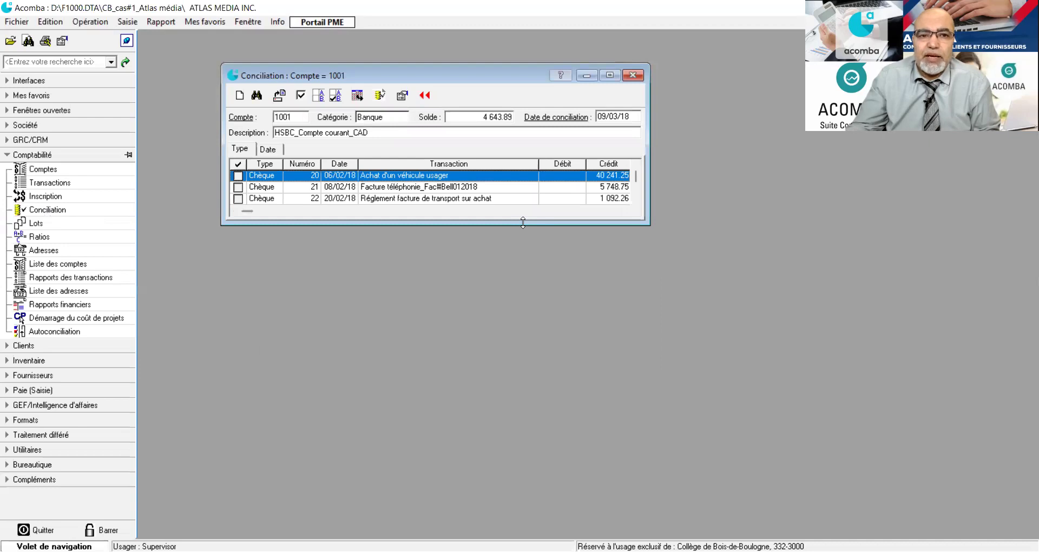
pyautogui.moveTo(523, 222); pyautogui.dragTo(523, 437)
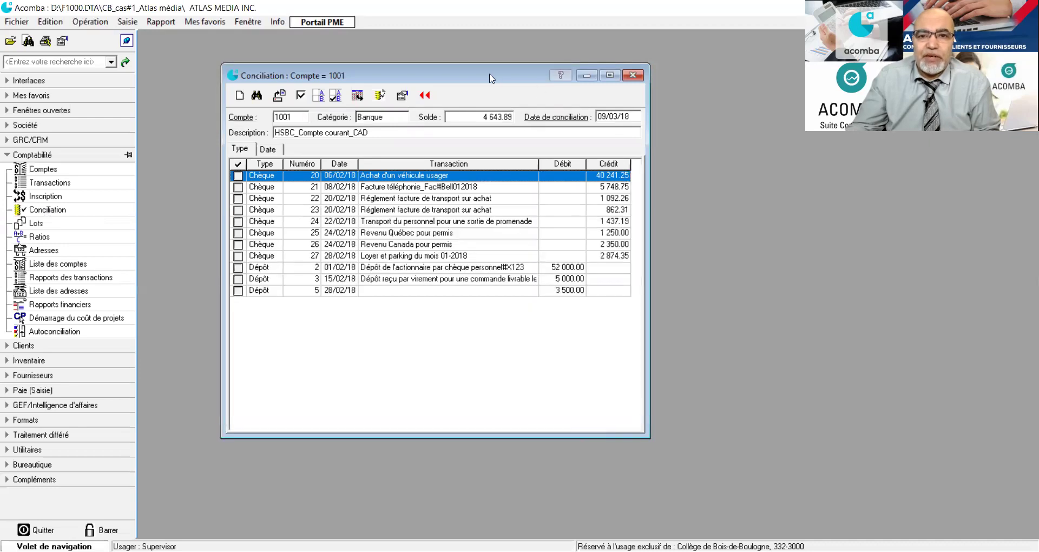
pyautogui.moveTo(492, 77); pyautogui.dragTo(510, 66)
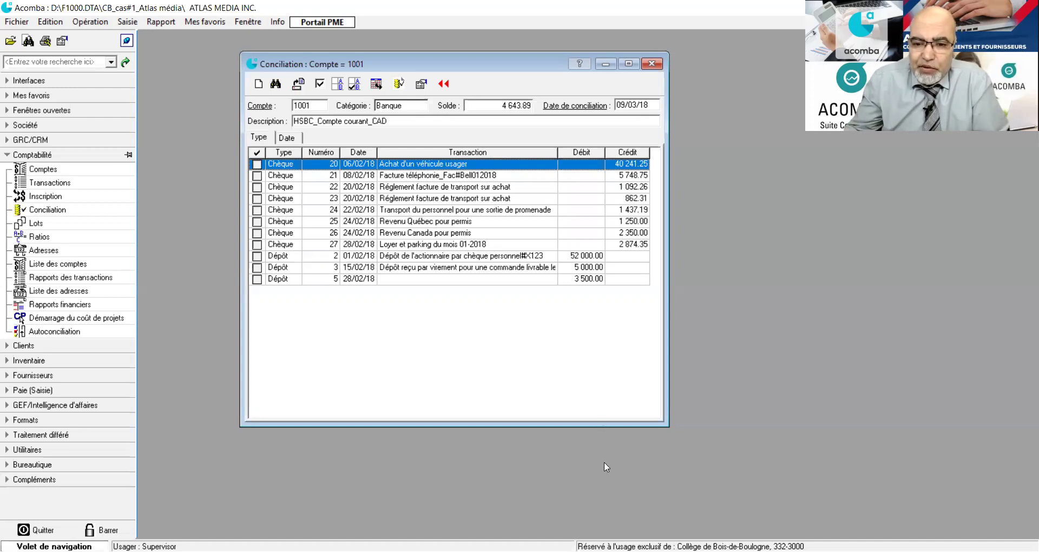
# Step: Close the reconciliation window and reopen it for HSBC_Compte courant_CAD
pyautogui.click(651, 65)
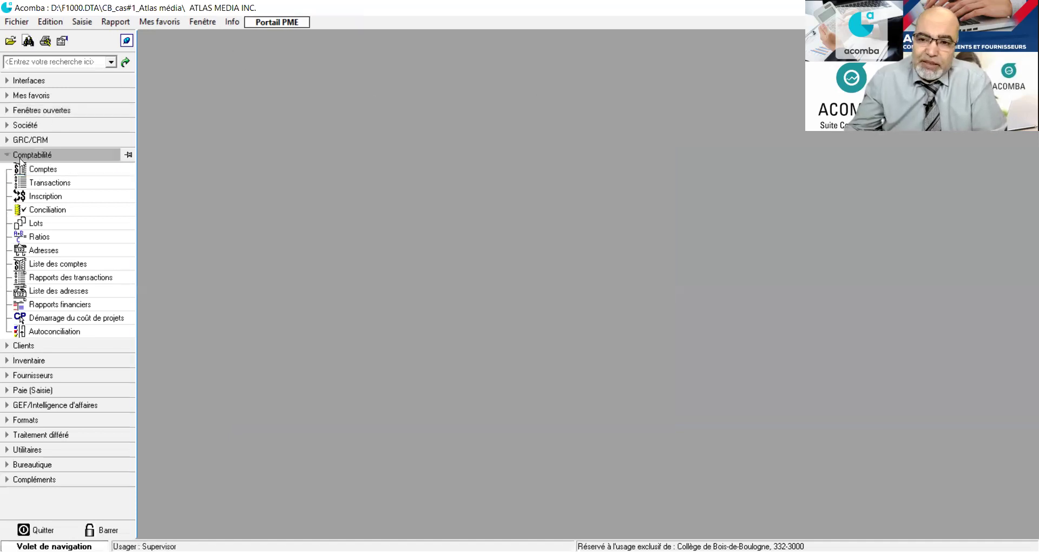
pyautogui.click(44, 211)
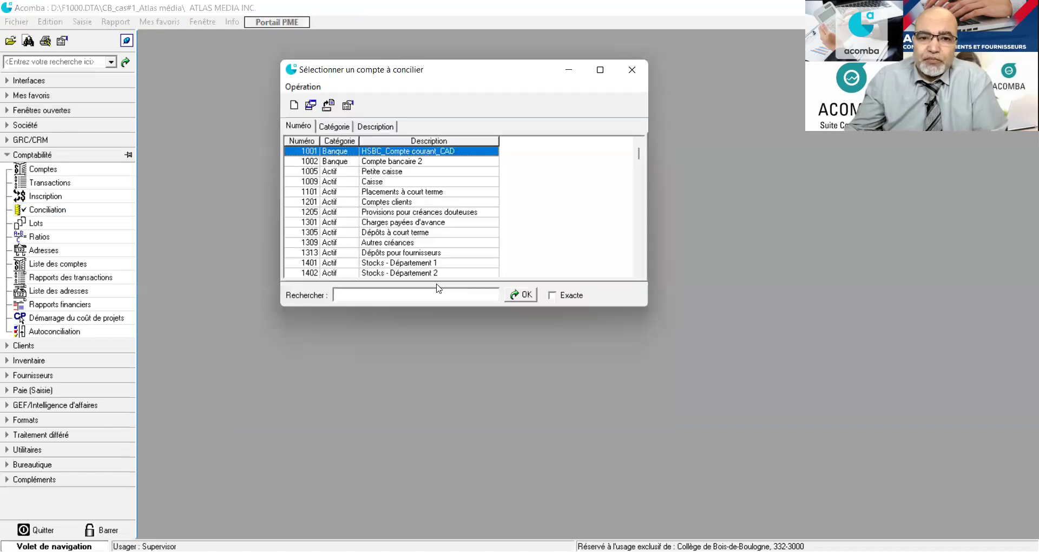
pyautogui.doubleClick(431, 154)
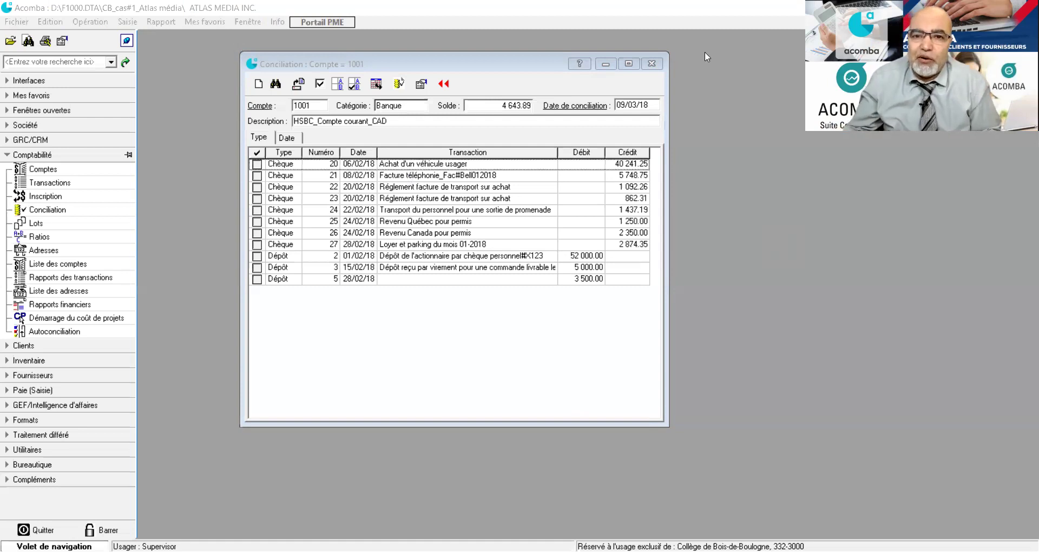
# Step: Mark deposits 2 and 3 and cheques 20, 21, 22 and 26 as reconciled
pyautogui.click(257, 259)
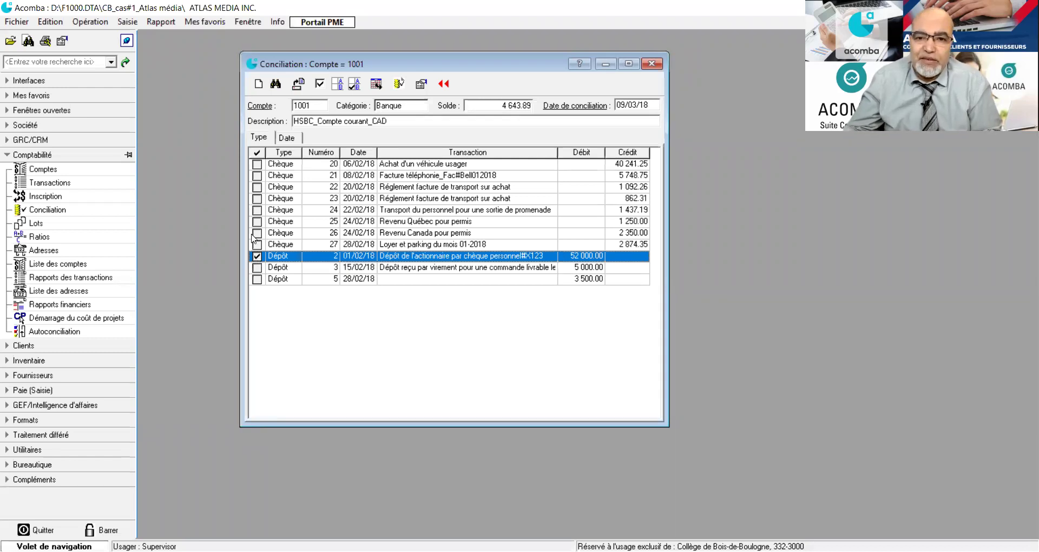
pyautogui.click(257, 165)
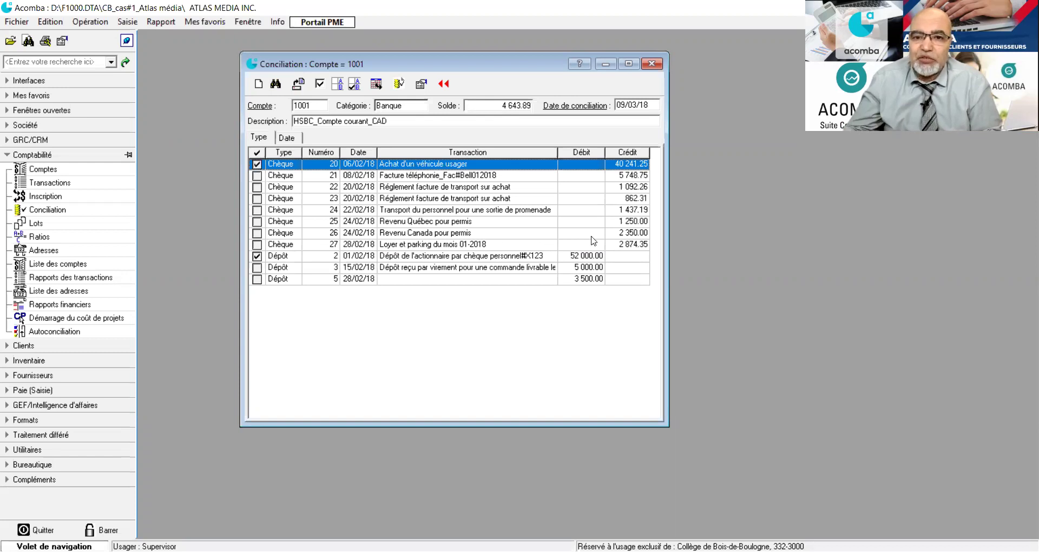
pyautogui.click(257, 176)
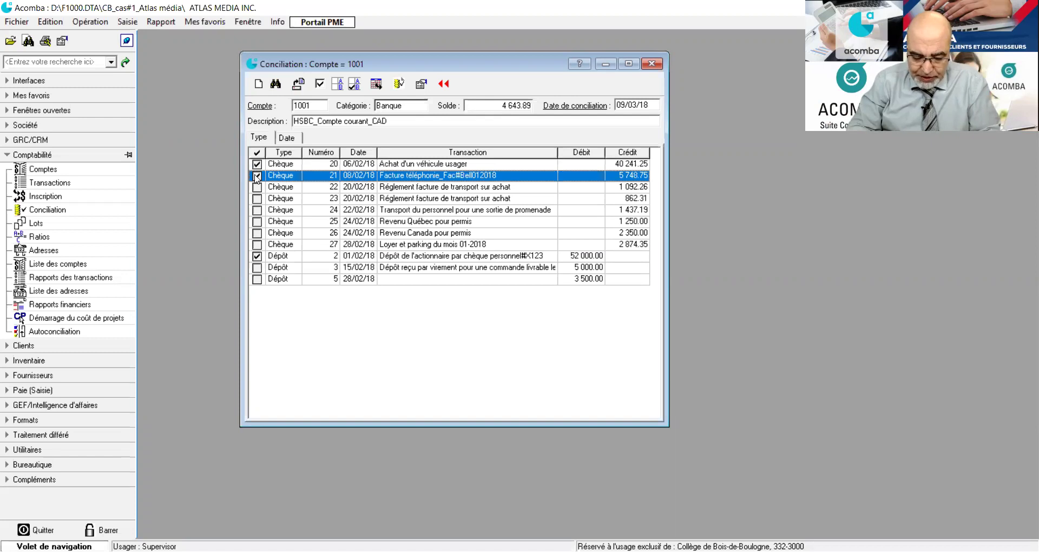
pyautogui.click(257, 176)
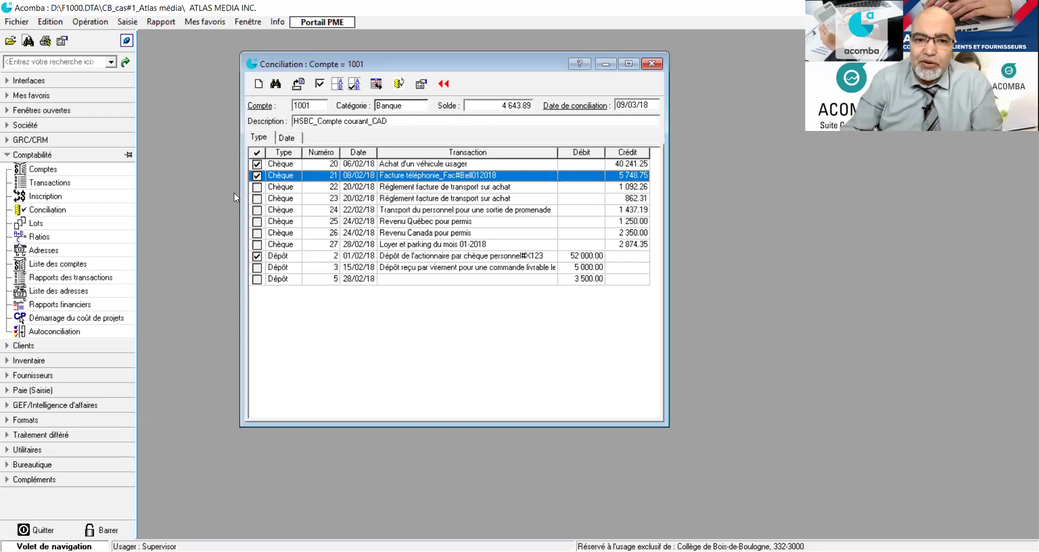
pyautogui.click(255, 269)
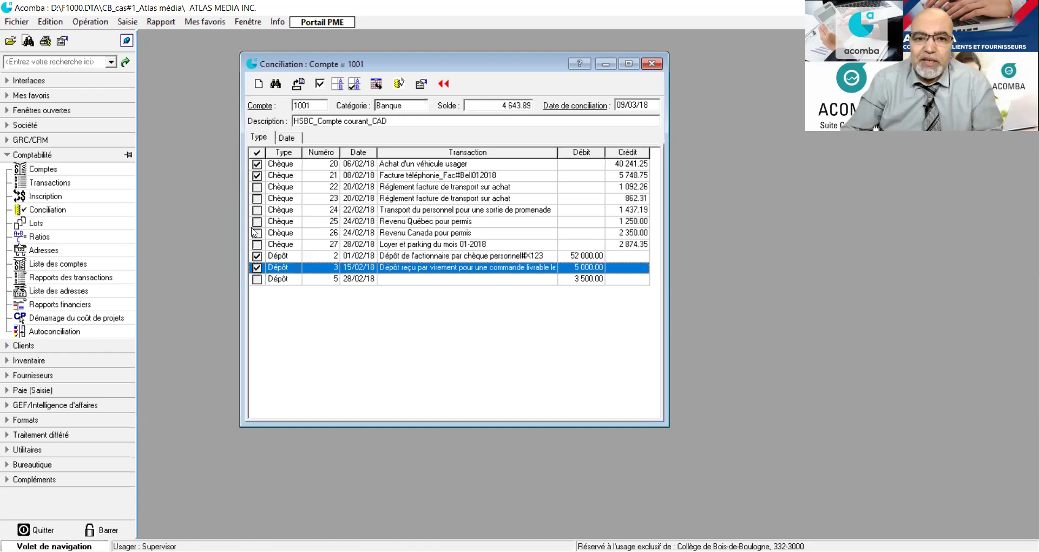
pyautogui.click(257, 187)
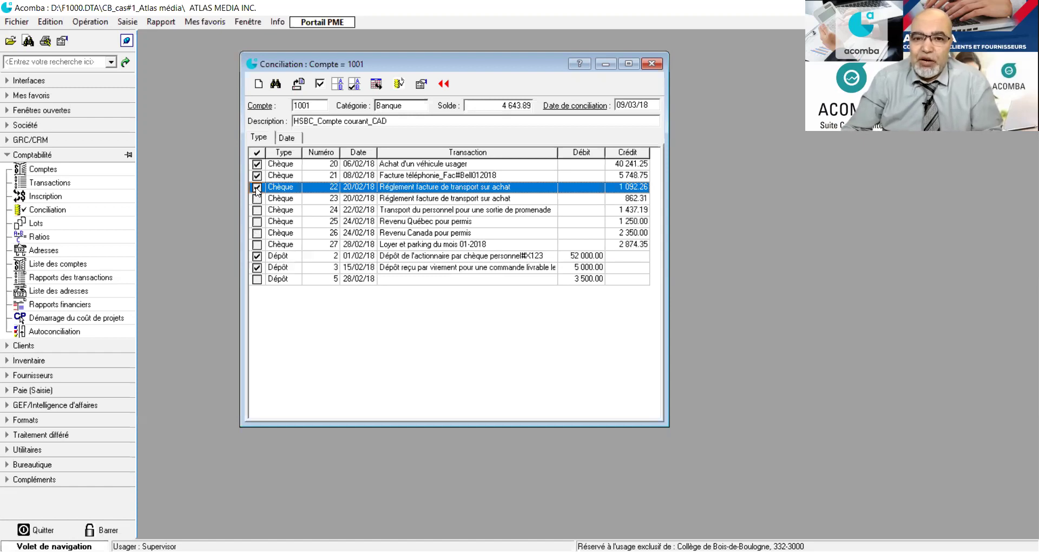
pyautogui.click(257, 233)
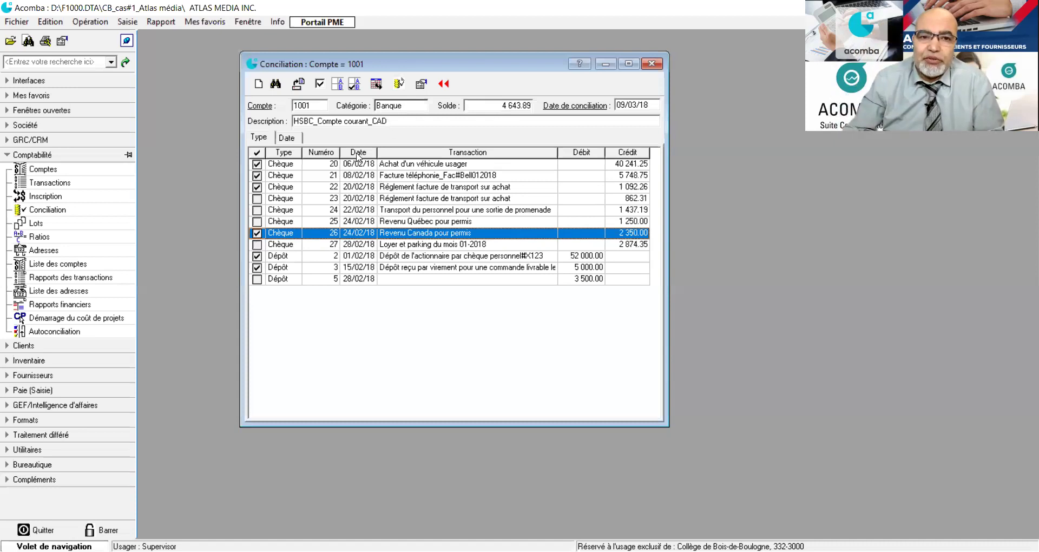
# Step: Sort the reconciliation transactions by date and close the reconciliation window
pyautogui.click(291, 138)
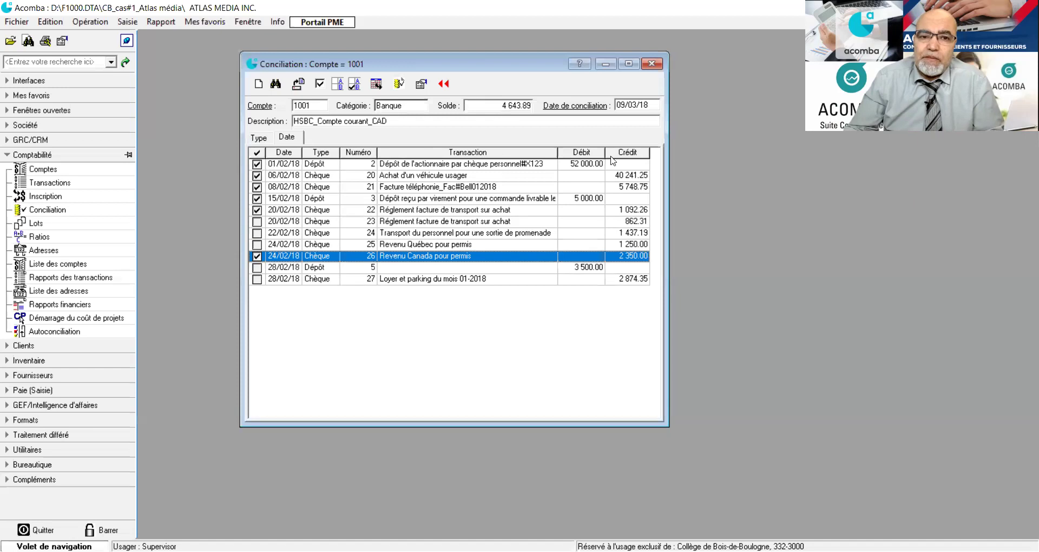
pyautogui.click(653, 65)
pyautogui.click(653, 65)
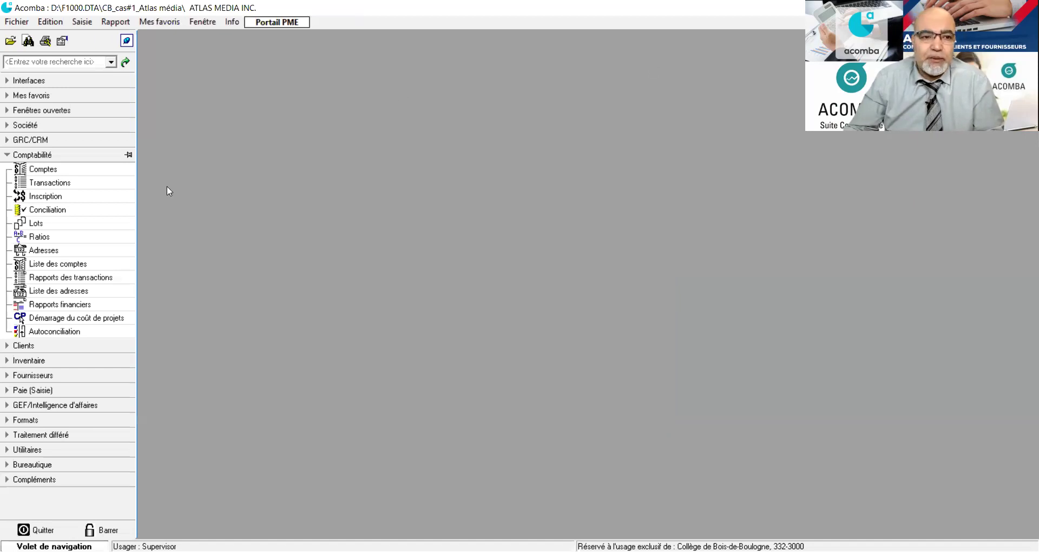
# Step: Reopen the reconciliation of account 1001 and switch its transaction order to type and back to date
pyautogui.click(46, 213)
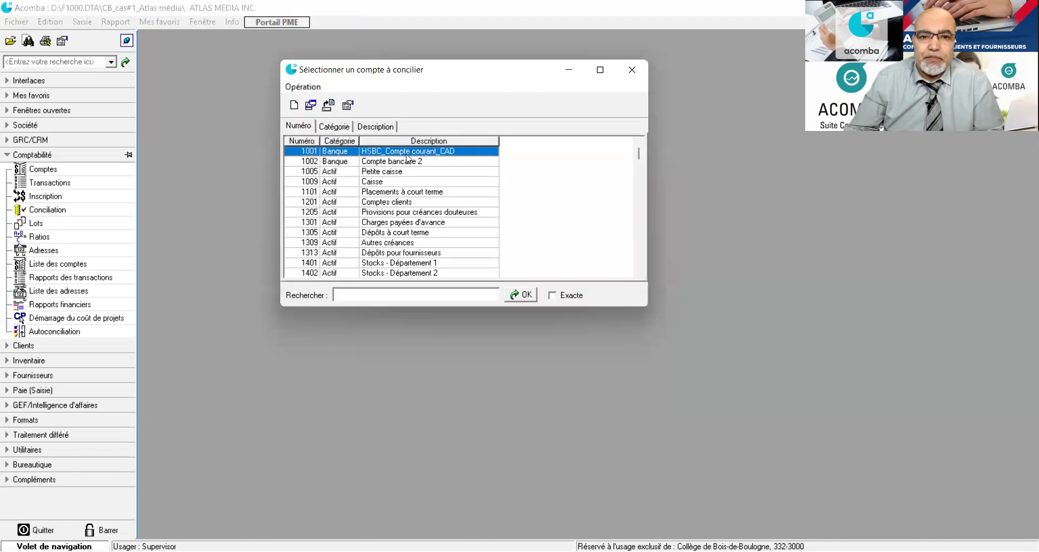
pyautogui.press('Return')
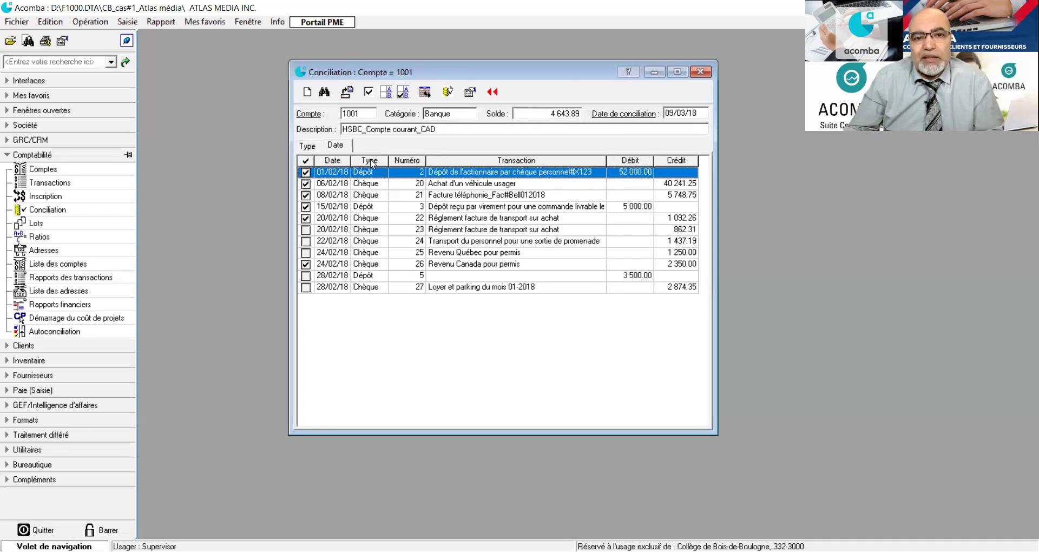
pyautogui.click(308, 148)
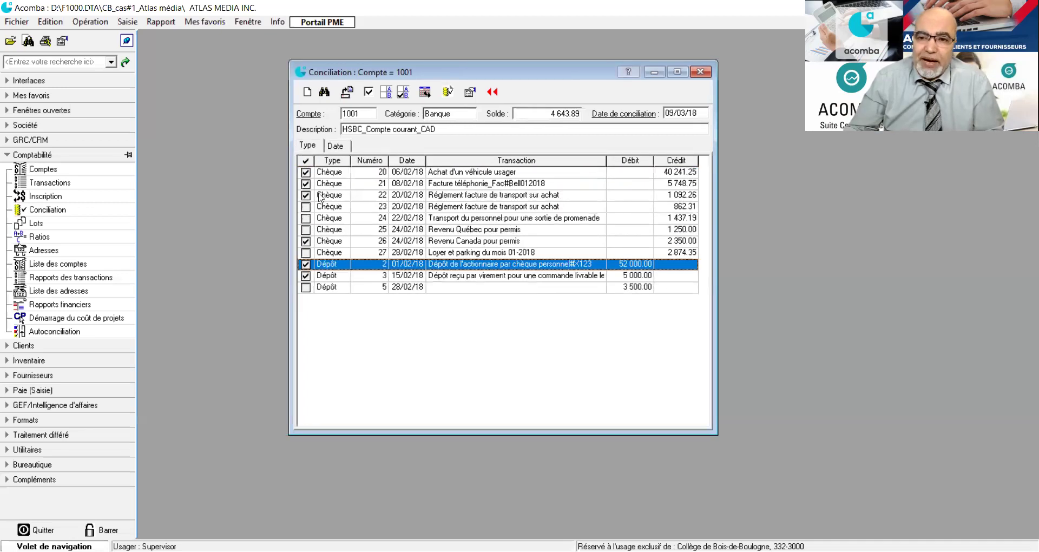
pyautogui.click(335, 146)
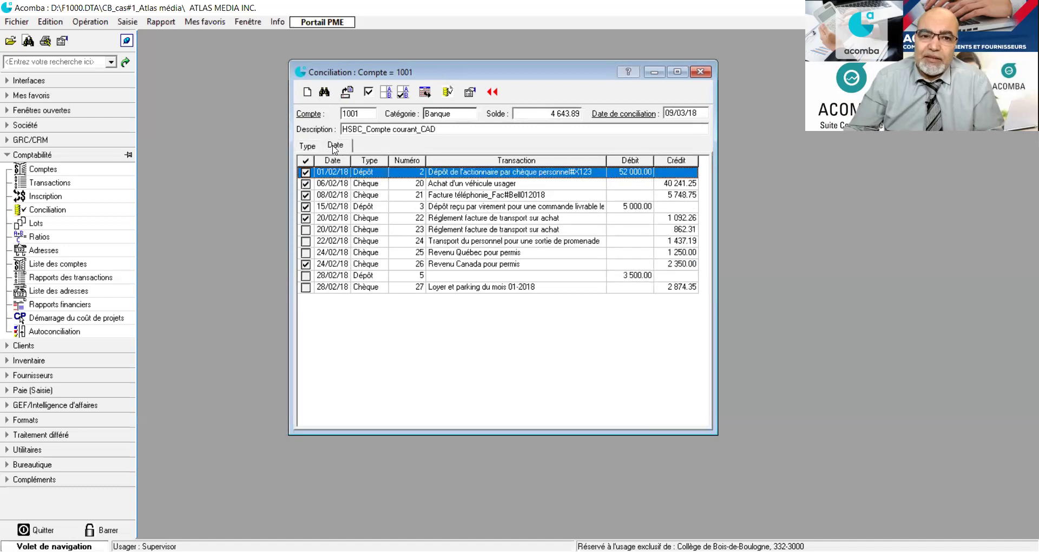
pyautogui.click(305, 195)
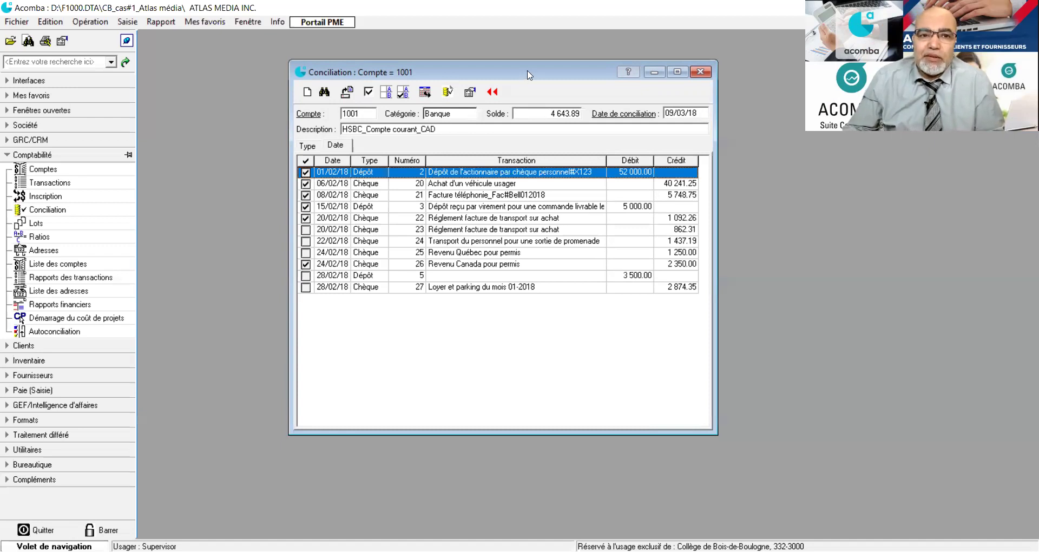
pyautogui.moveTo(529, 75); pyautogui.dragTo(480, 73)
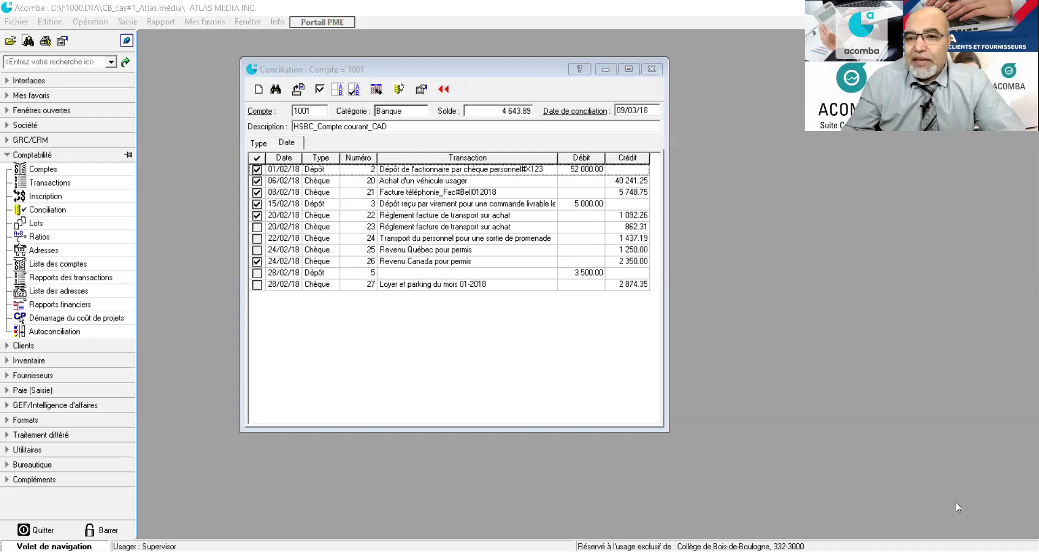
# Step: Minimise the account 1001 reconciliation, open the transaction entry window and set it to a journal entry (Écriture)
pyautogui.click(728, 99)
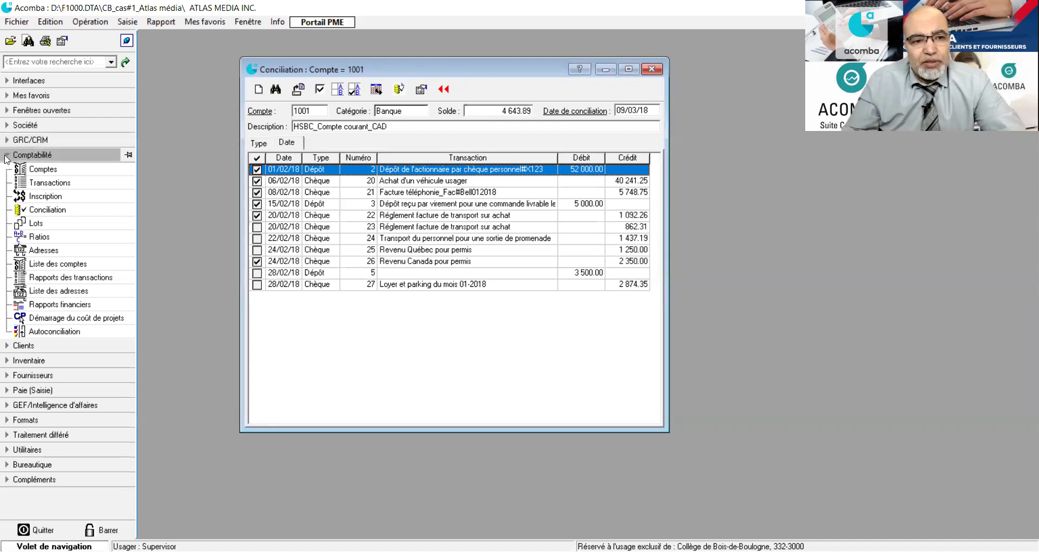
pyautogui.click(40, 198)
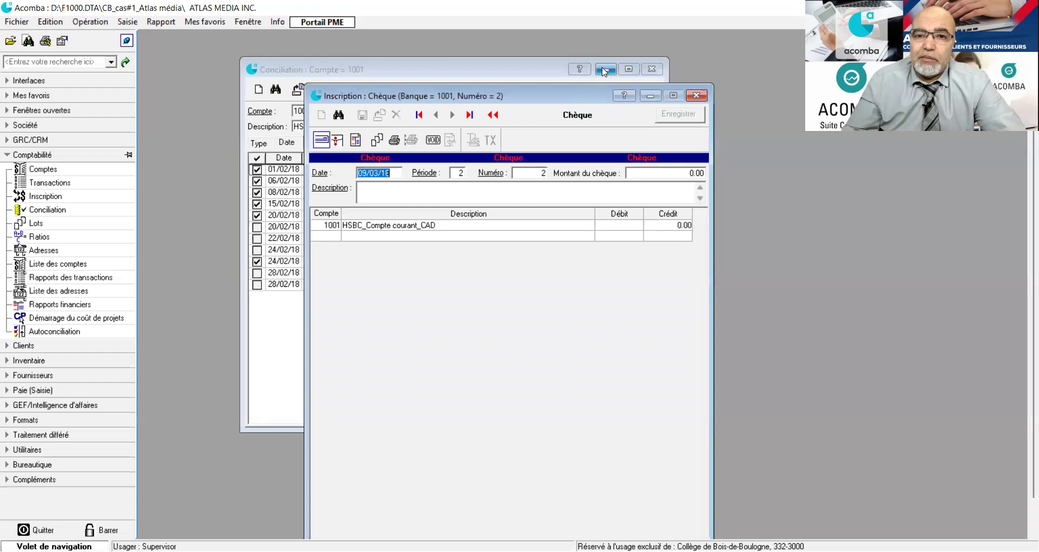
pyautogui.click(604, 71)
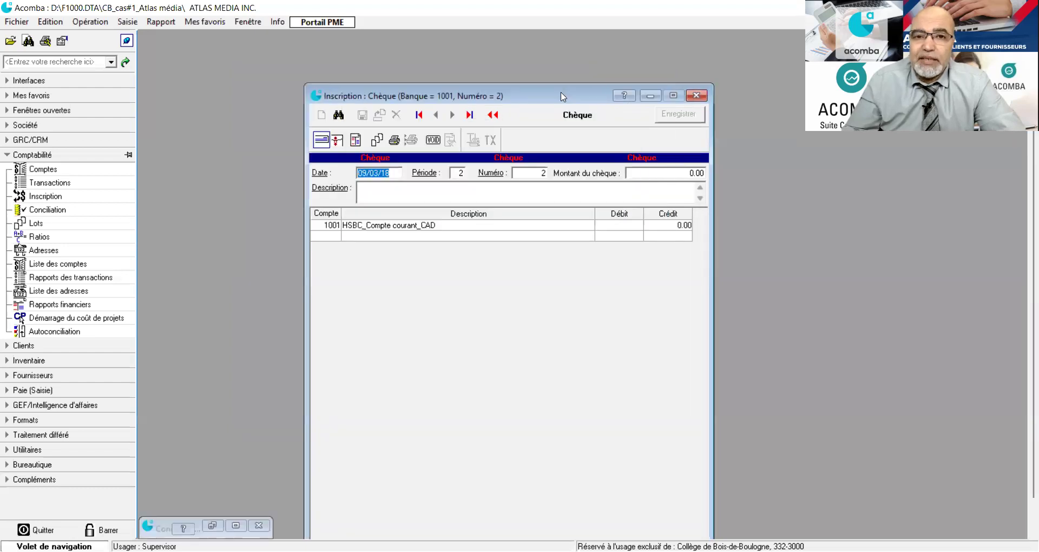
pyautogui.moveTo(561, 96); pyautogui.dragTo(477, 75)
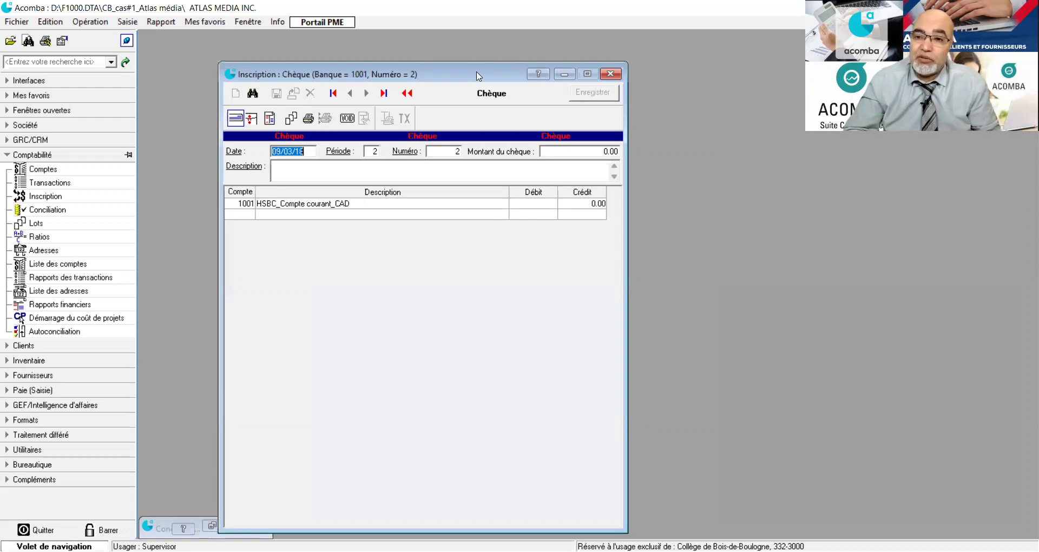
pyautogui.click(269, 119)
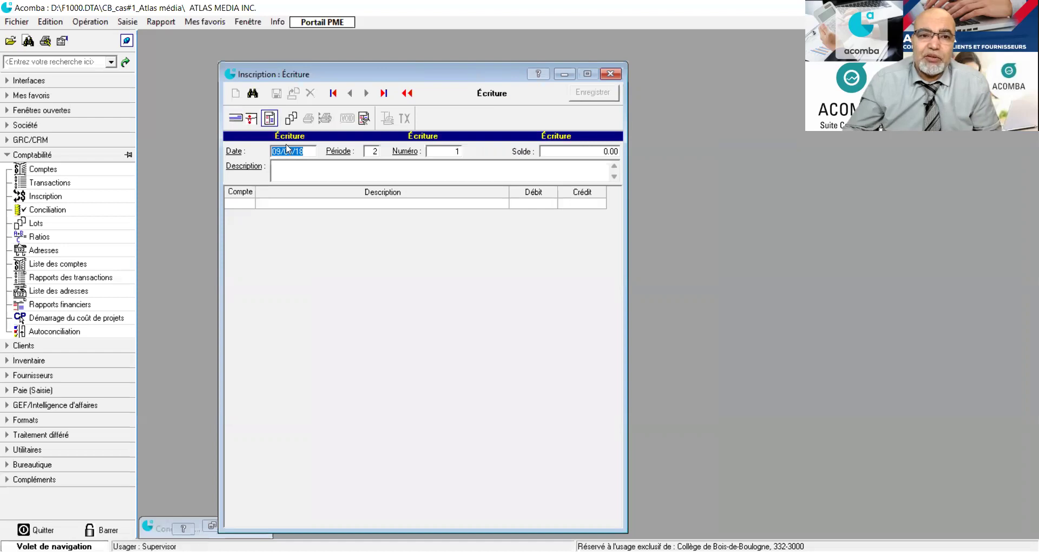
# Step: Date the journal entry 24/02/18 and describe it as "Revenu finacnier généré par un placement financier"
pyautogui.moveTo(294, 151); pyautogui.dragTo(254, 154)
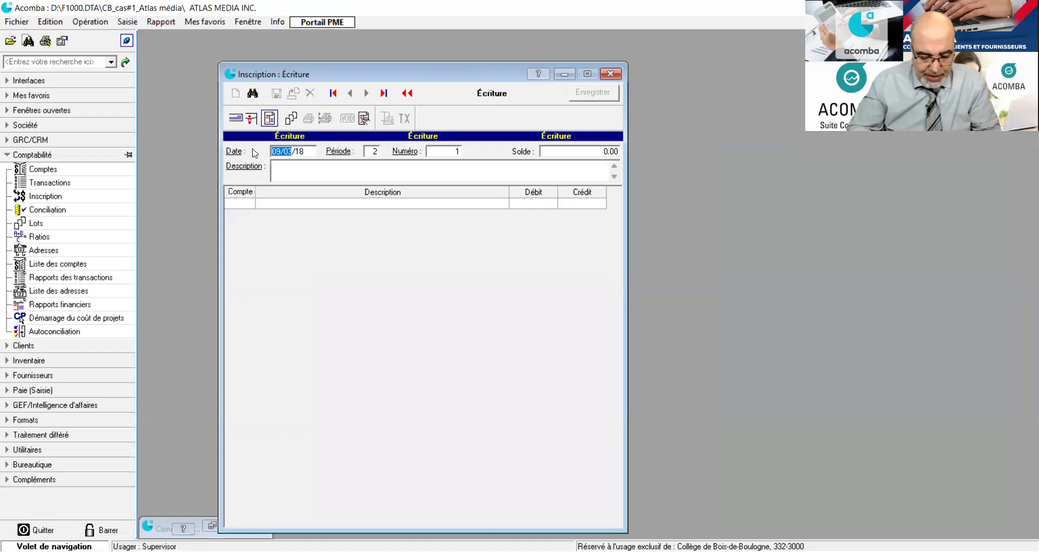
pyautogui.write('24/02')
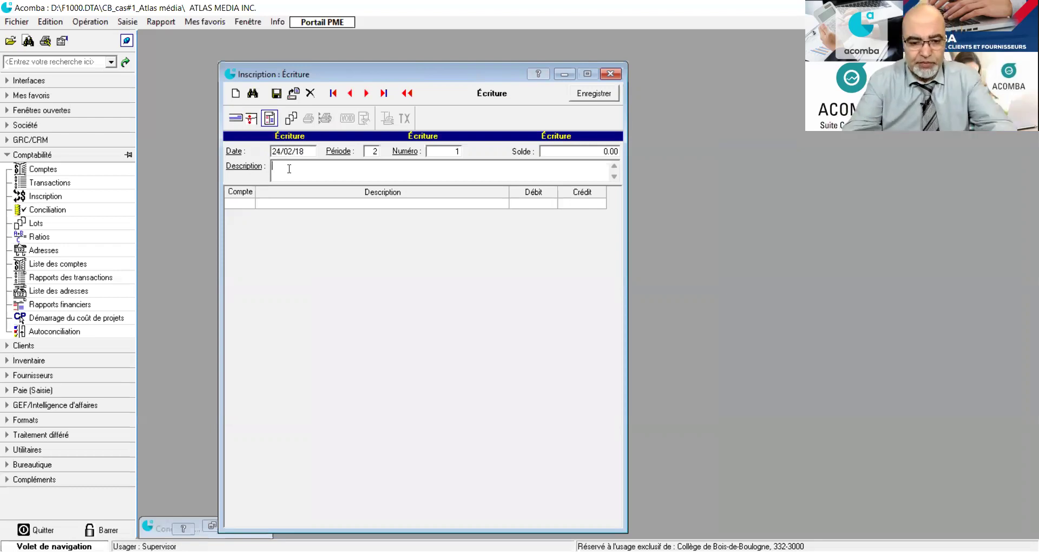
pyautogui.write('Revenu finacnier')
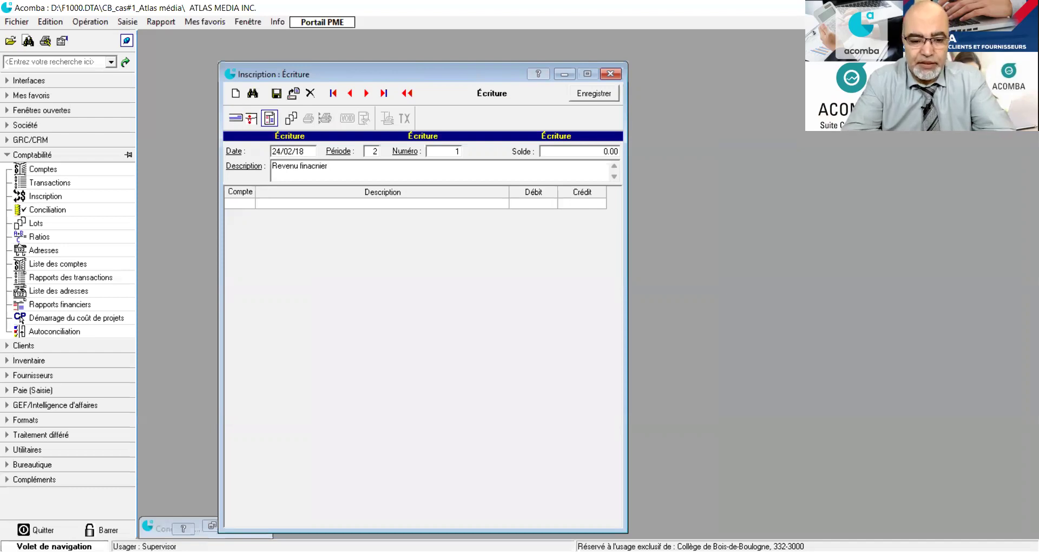
pyautogui.write(' généré')
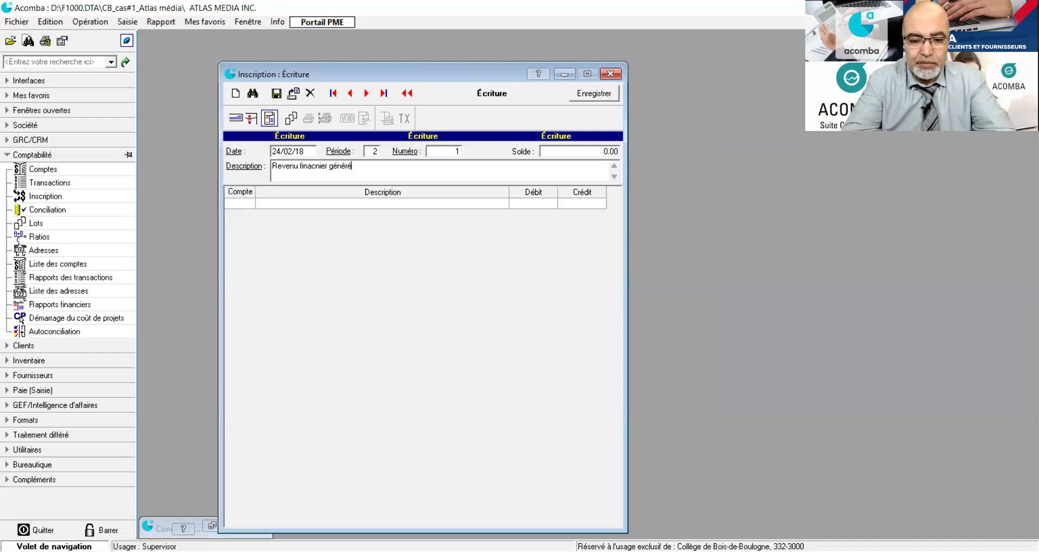
pyautogui.write(' par un plac')
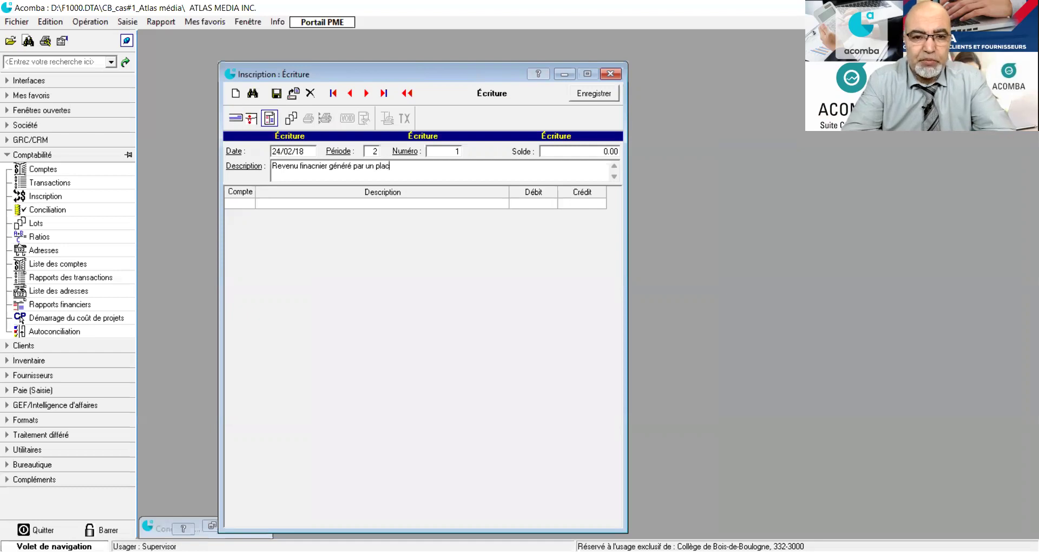
pyautogui.write('ement fina')
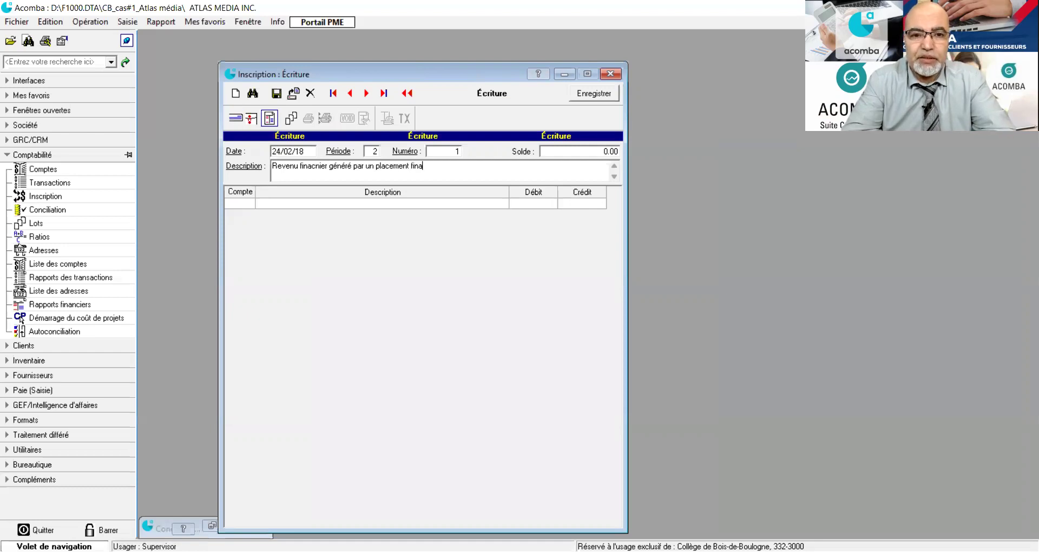
pyautogui.write('ncier')
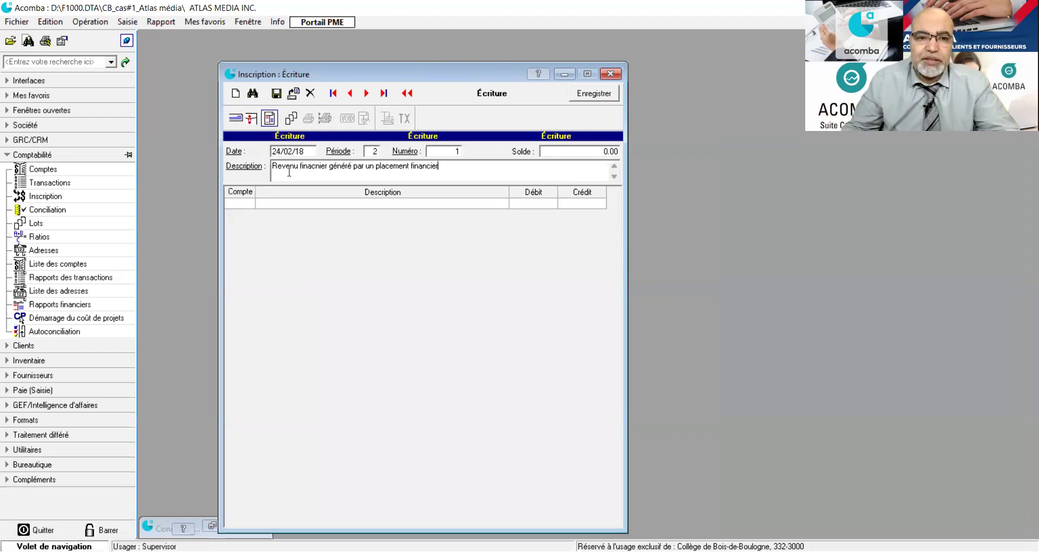
pyautogui.click(242, 204)
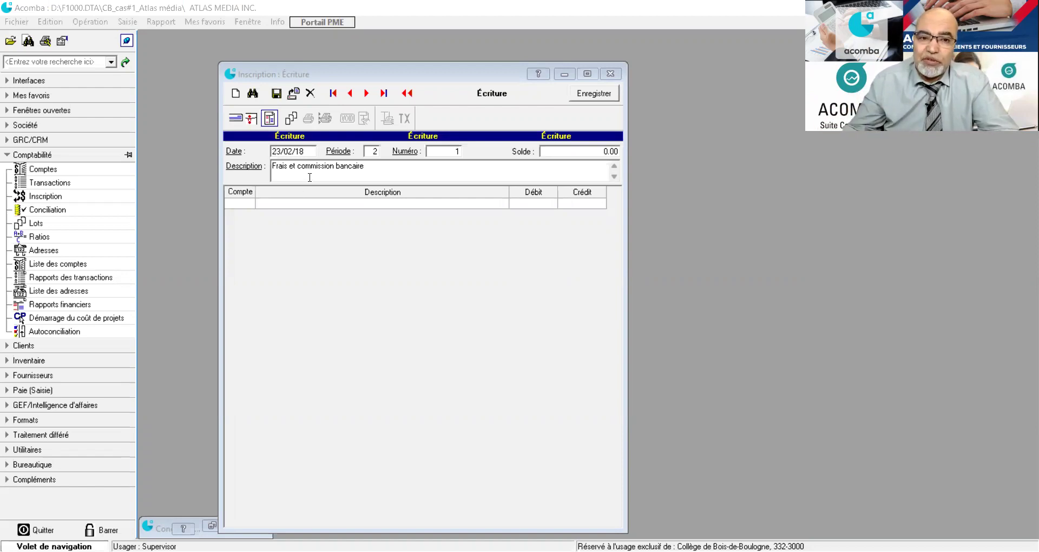
# Step: On the first line of the bank charges entry, debit 185.00 to account 9001, Intérêts et frais bancaires
pyautogui.click(249, 205)
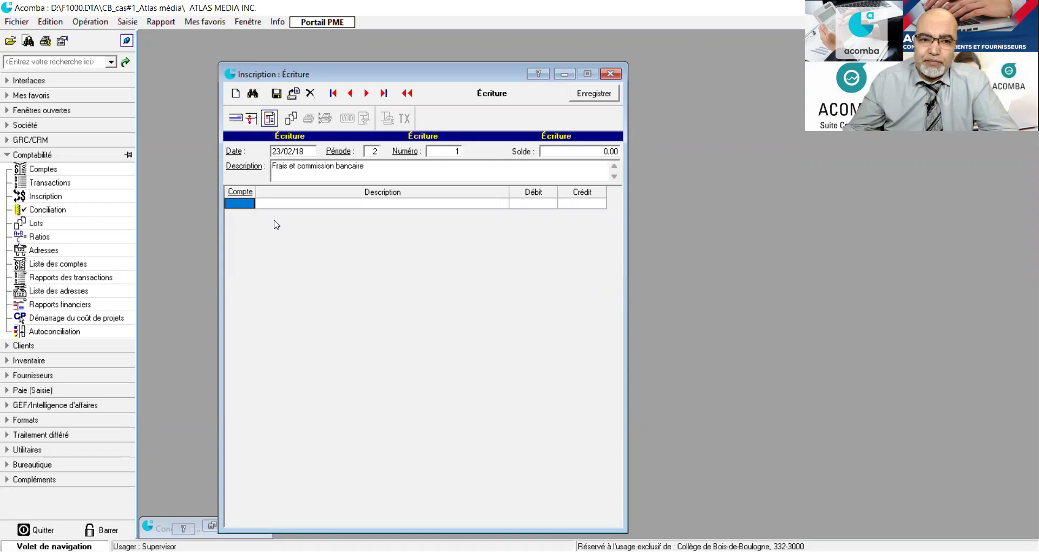
pyautogui.click(246, 202)
pyautogui.doubleClick(246, 202)
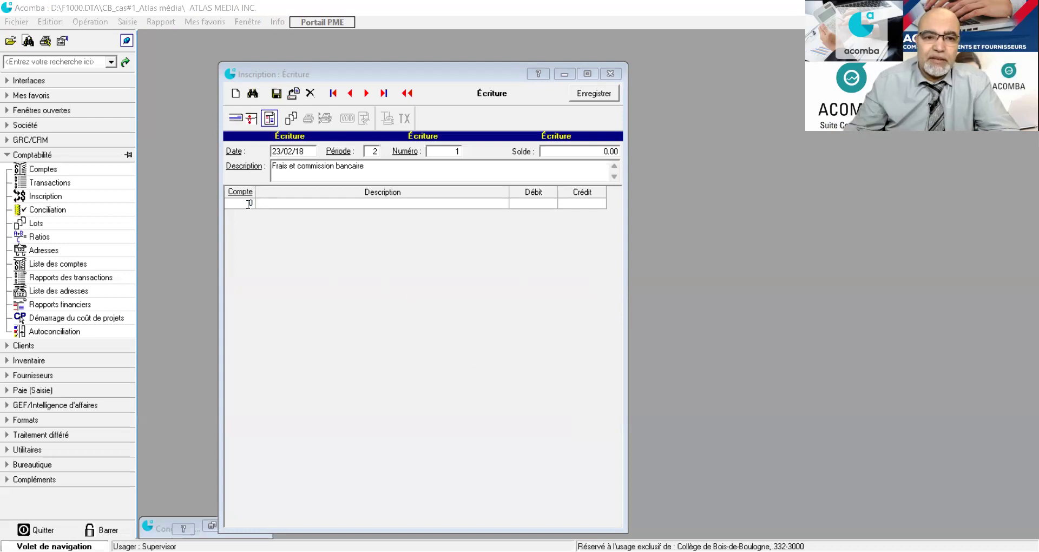
pyautogui.click(272, 217)
pyautogui.write('9001')
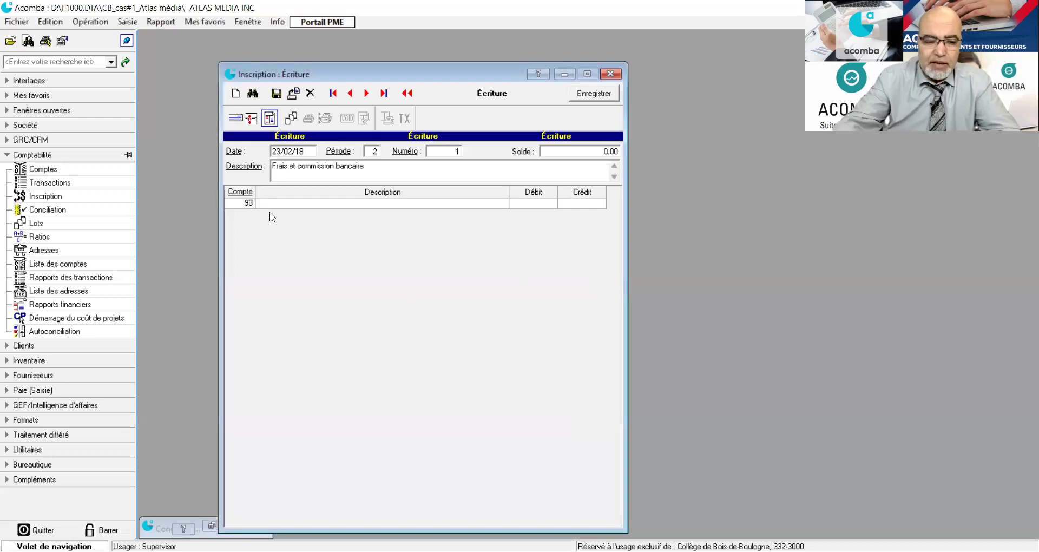
pyautogui.press('Return')
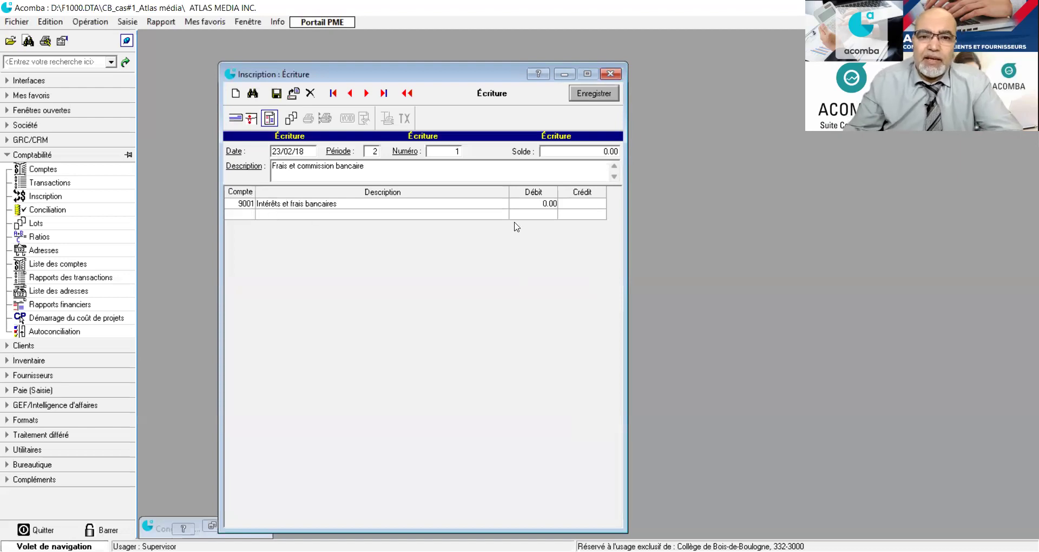
pyautogui.click(535, 208)
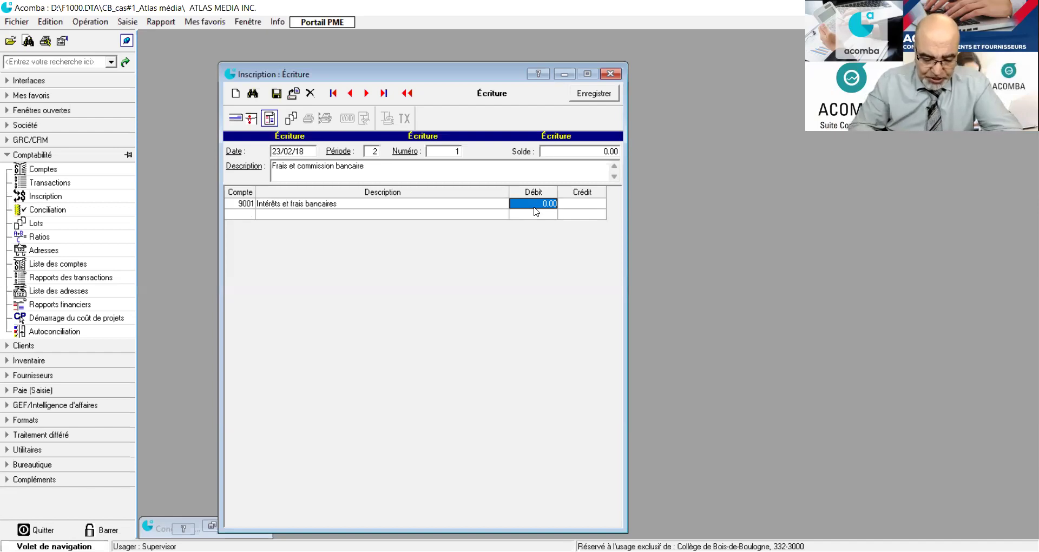
pyautogui.write('185')
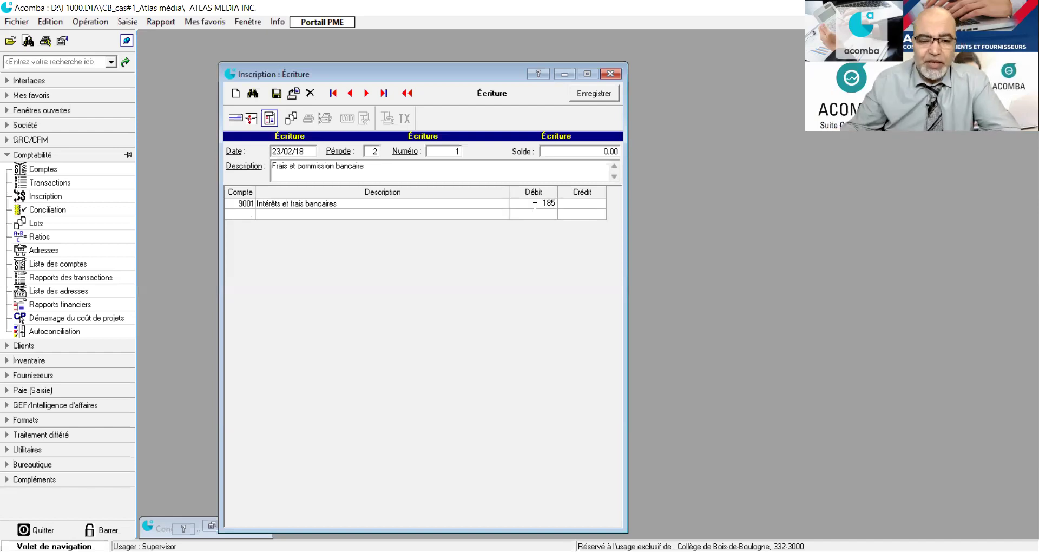
pyautogui.press('Return')
# Step: Add a second line crediting 185.00 to account 1001, HSBC_Compte courant_CAD, chosen from the account list
pyautogui.click(246, 216)
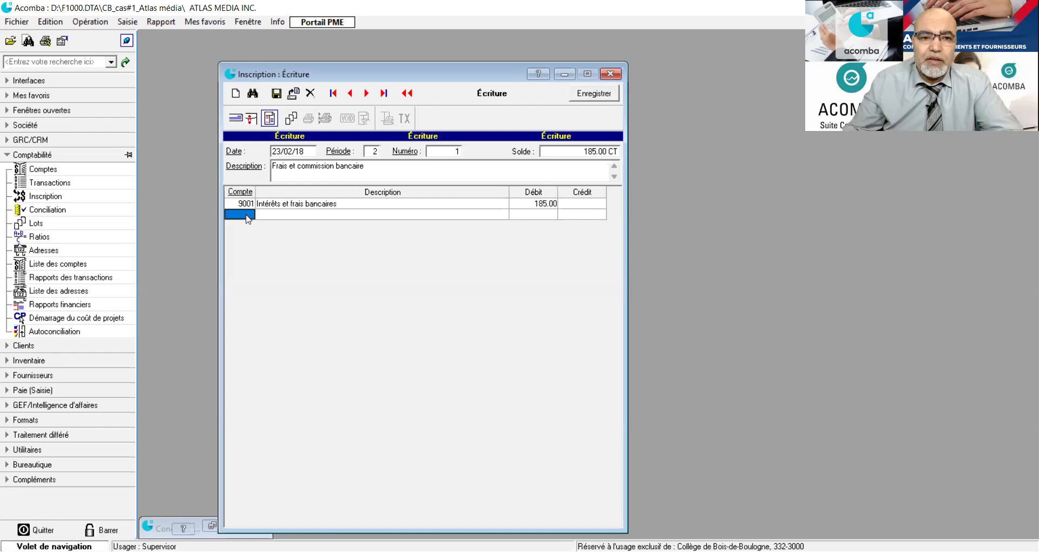
pyautogui.click(247, 215)
pyautogui.press('F2')
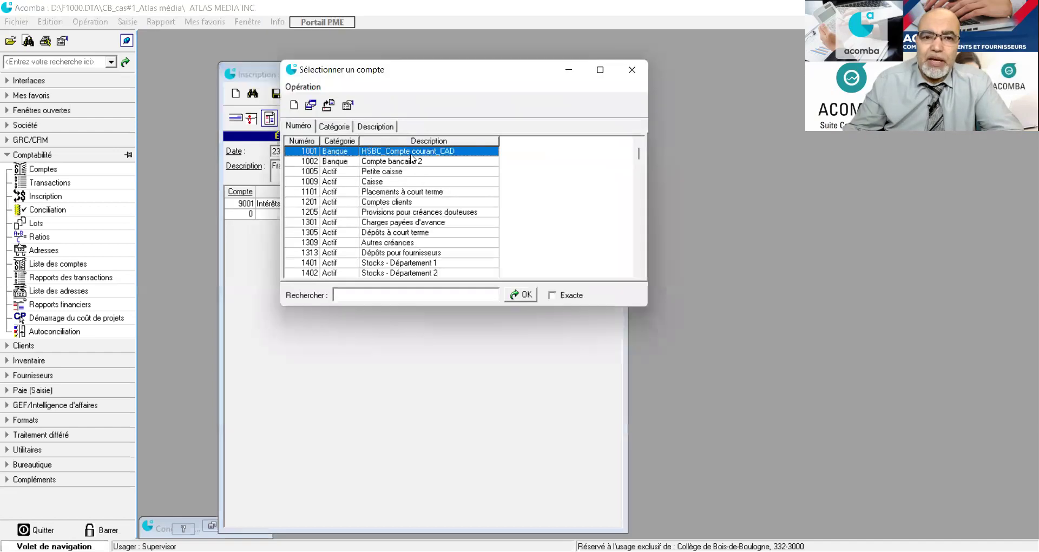
pyautogui.press('Return')
pyautogui.click(579, 215)
pyautogui.write('185')
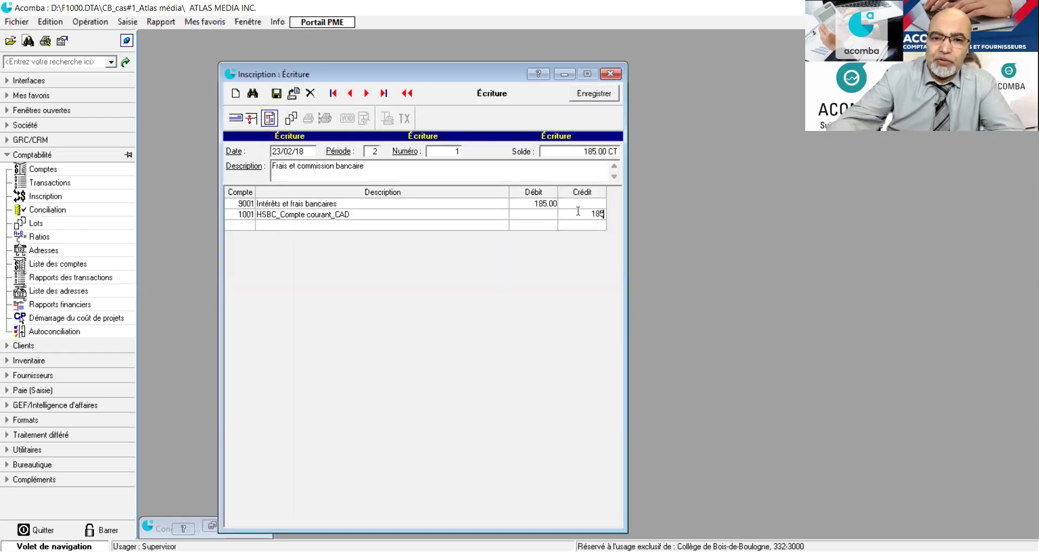
pyautogui.press('Return')
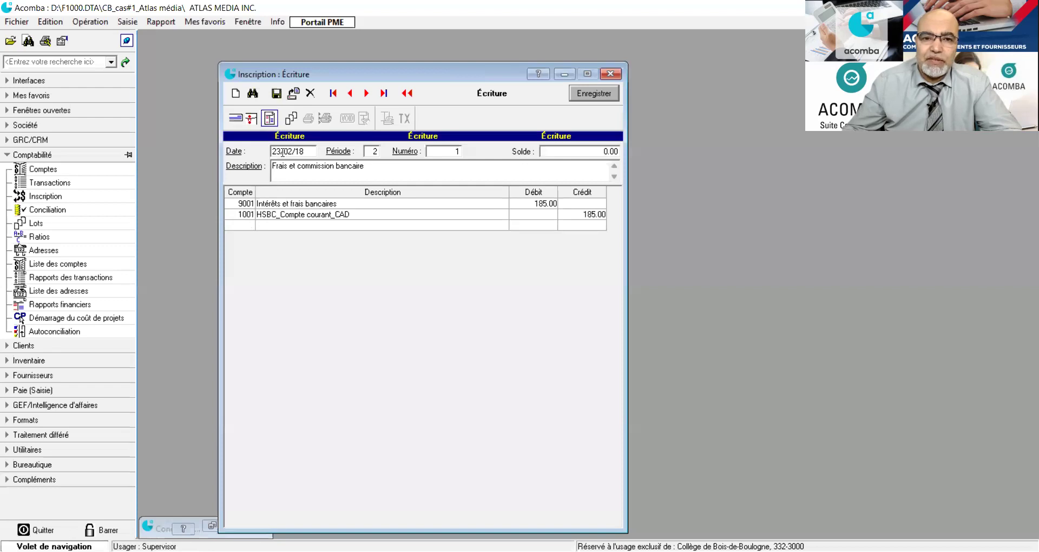
# Step: Correct the entry's description to "Frais et commission bancaires" and save the journal entry
pyautogui.click(371, 166)
pyautogui.doubleClick(372, 171)
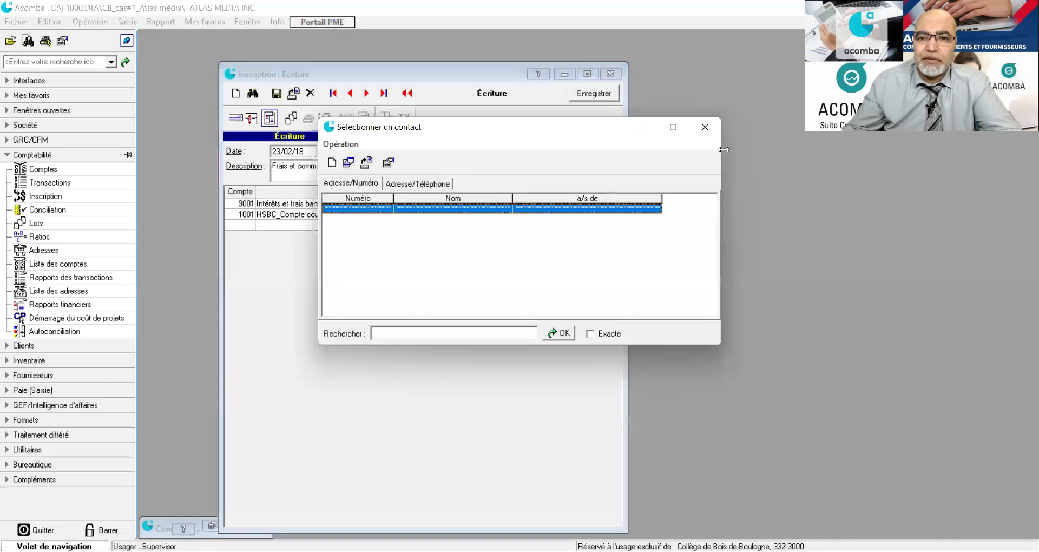
pyautogui.click(704, 129)
pyautogui.press('End')
pyautogui.write('s')
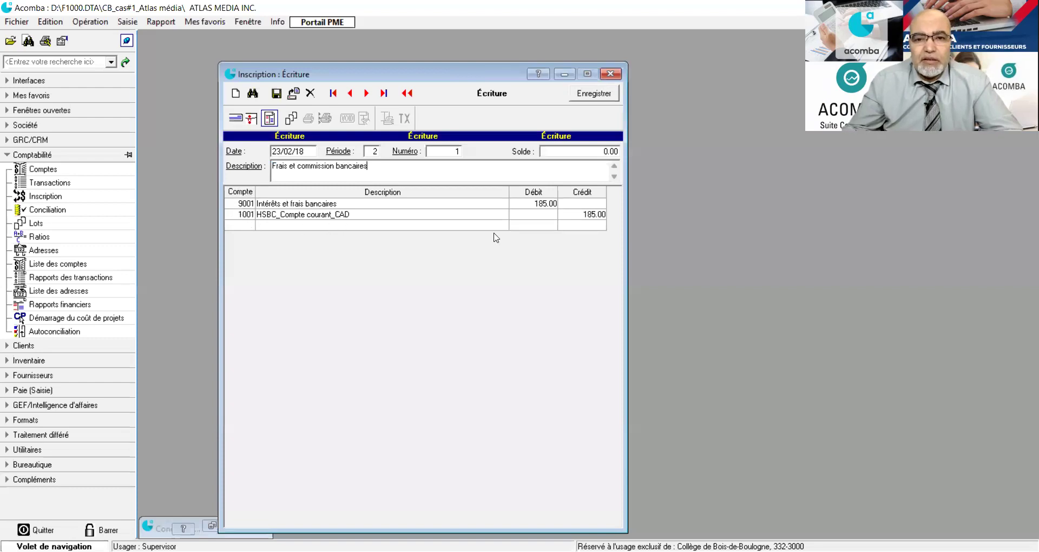
pyautogui.click(595, 96)
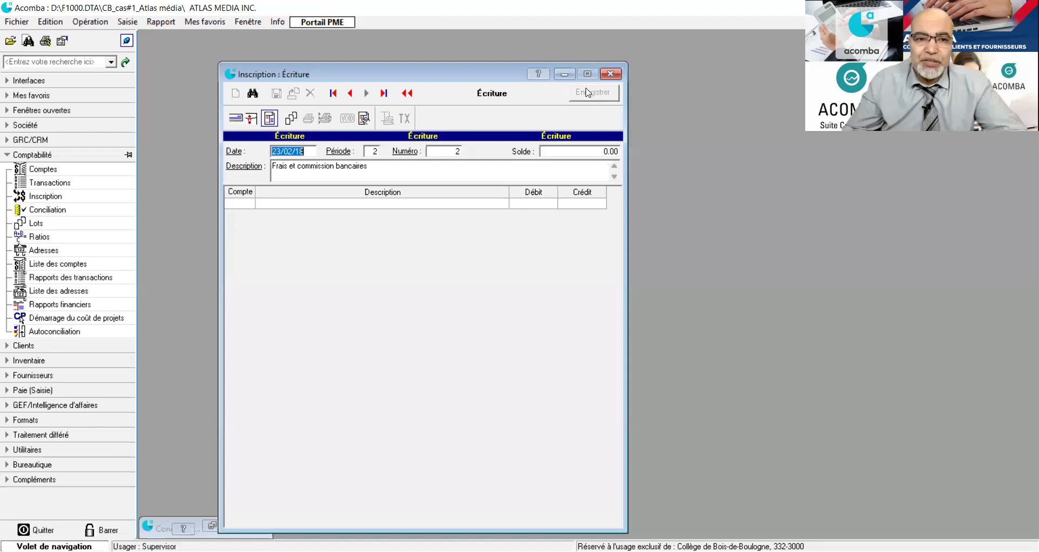
# Step: Date the new journal entry 24/02/18 and describe it as "Avance reçue d'un client pour une commande livrable le 31-07-2018"
pyautogui.click(282, 150)
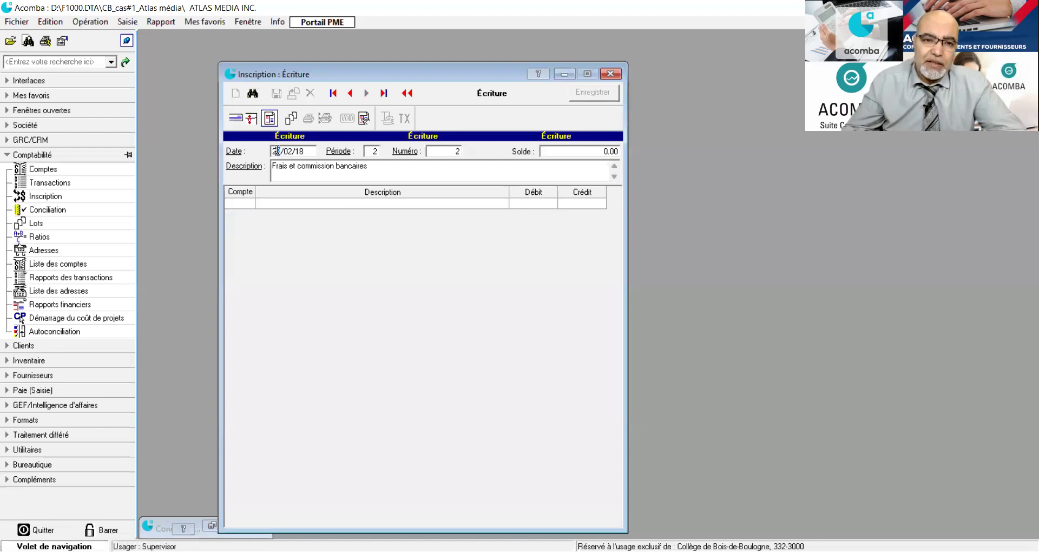
pyautogui.write('1')
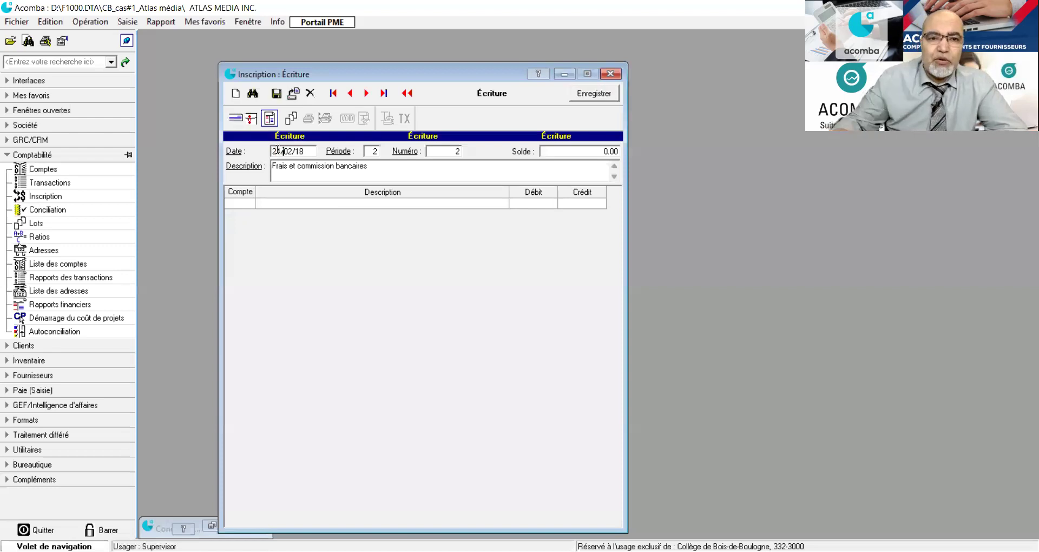
pyautogui.moveTo(272, 166); pyautogui.dragTo(369, 165)
pyautogui.write('Ava')
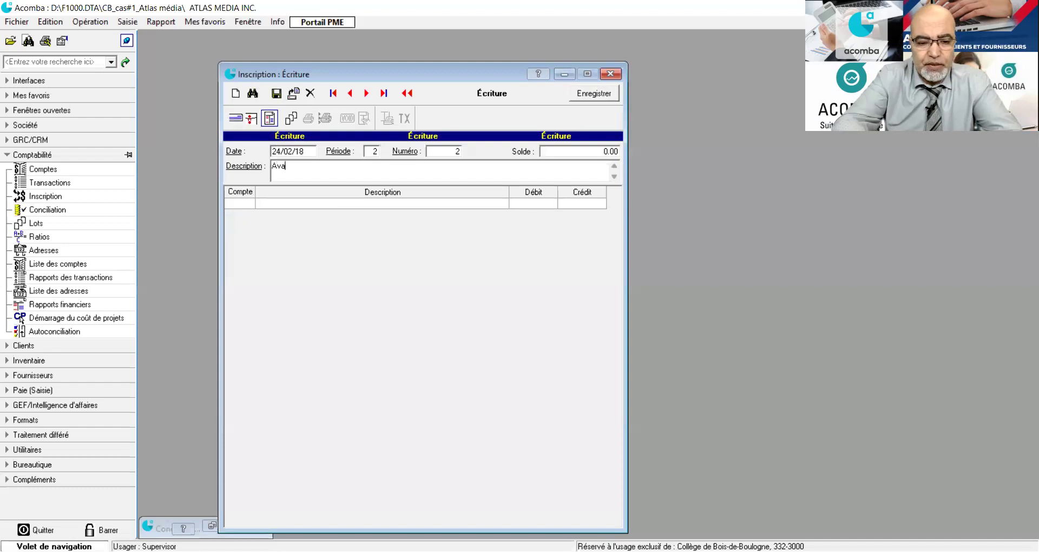
pyautogui.write('nce re')
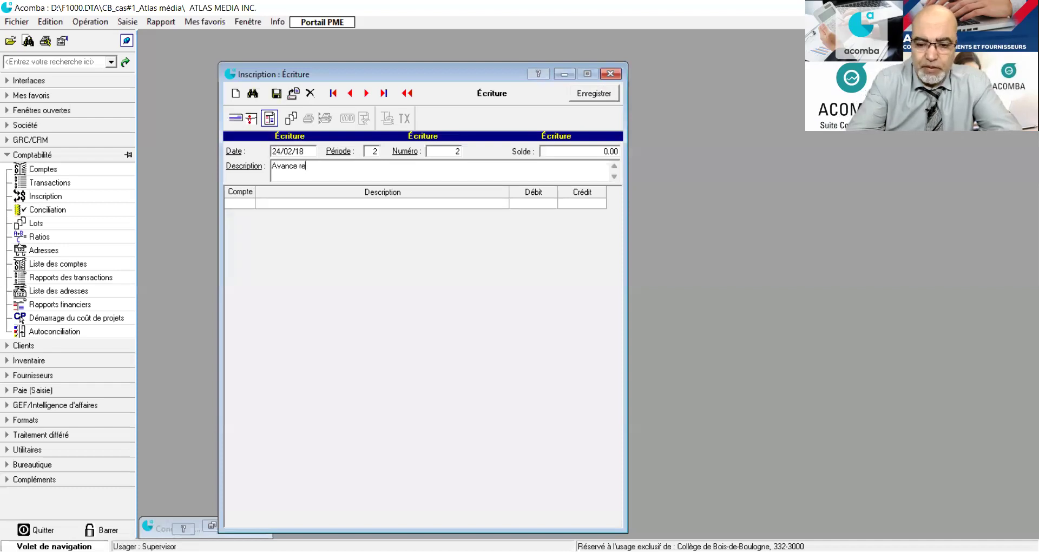
pyautogui.write('çue d')
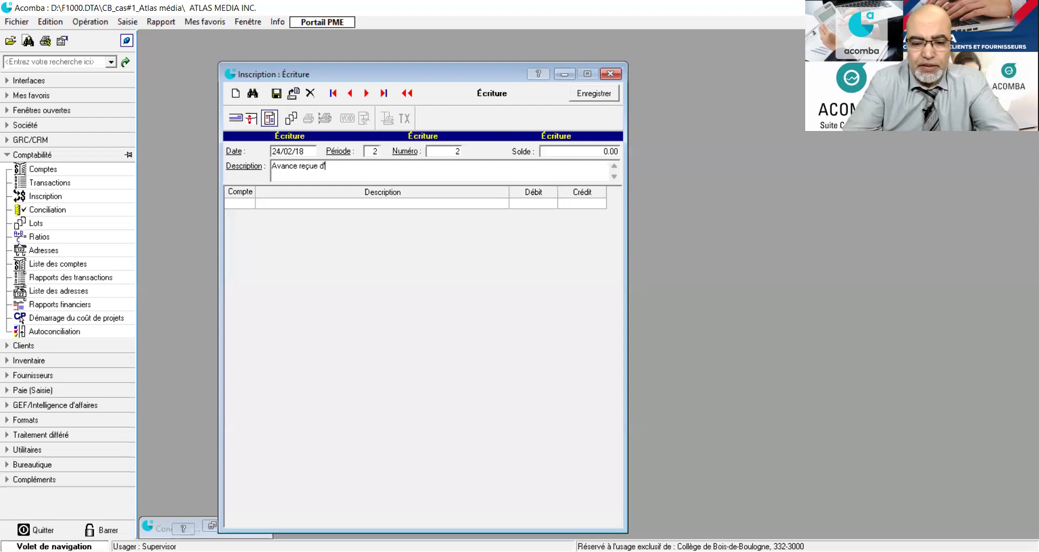
pyautogui.write("'un client ")
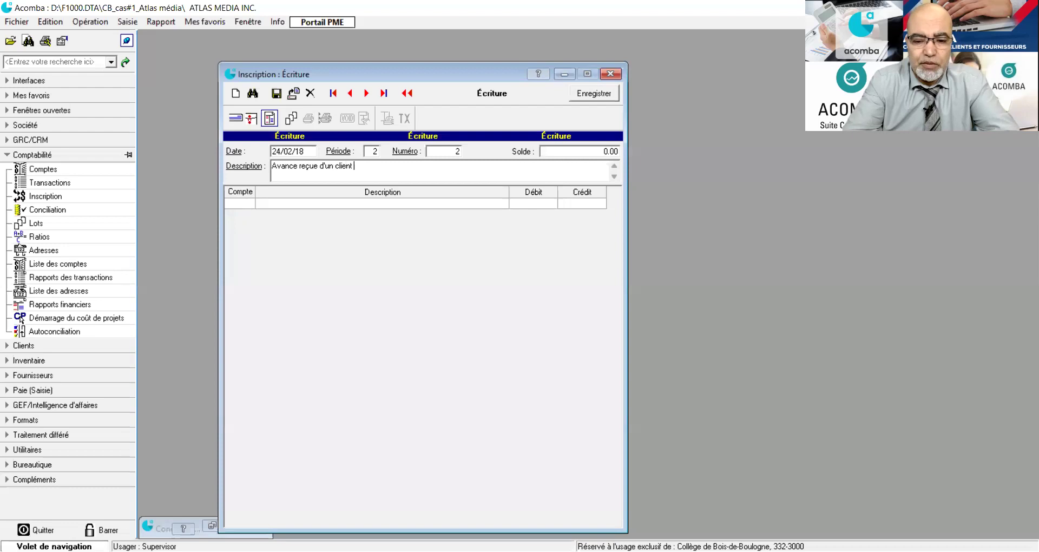
pyautogui.write('pour une comm')
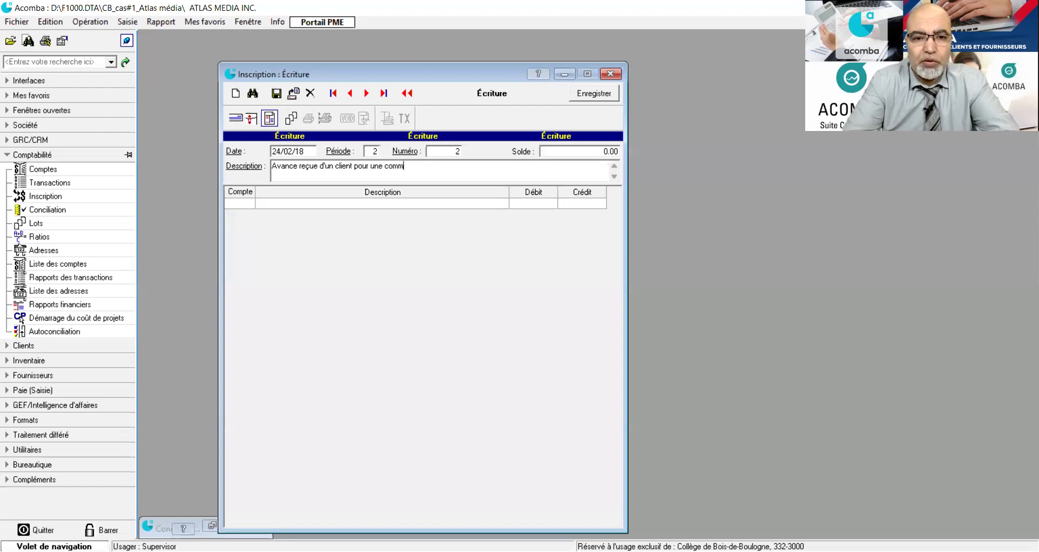
pyautogui.write('ande livr')
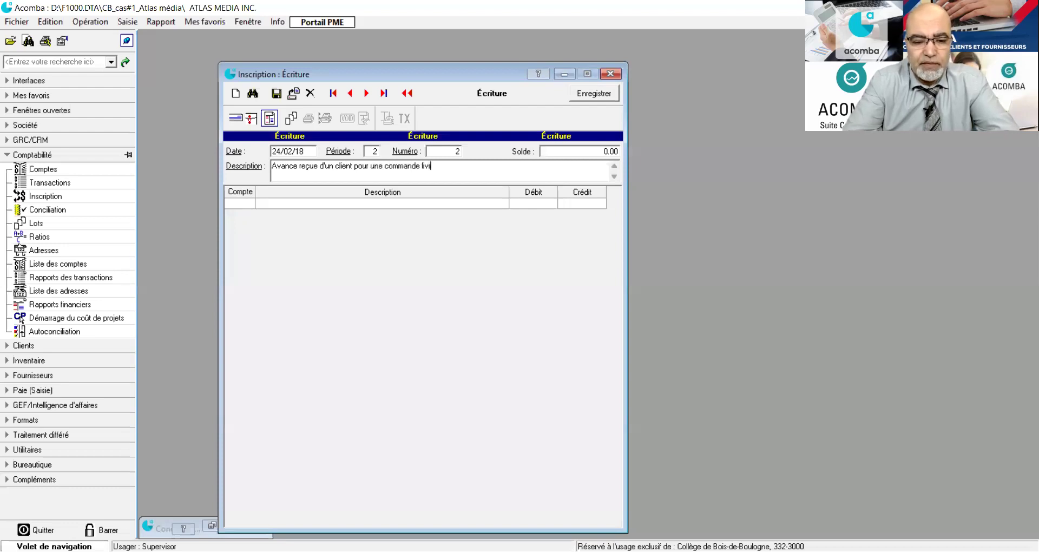
pyautogui.write('able le 31-07-2018')
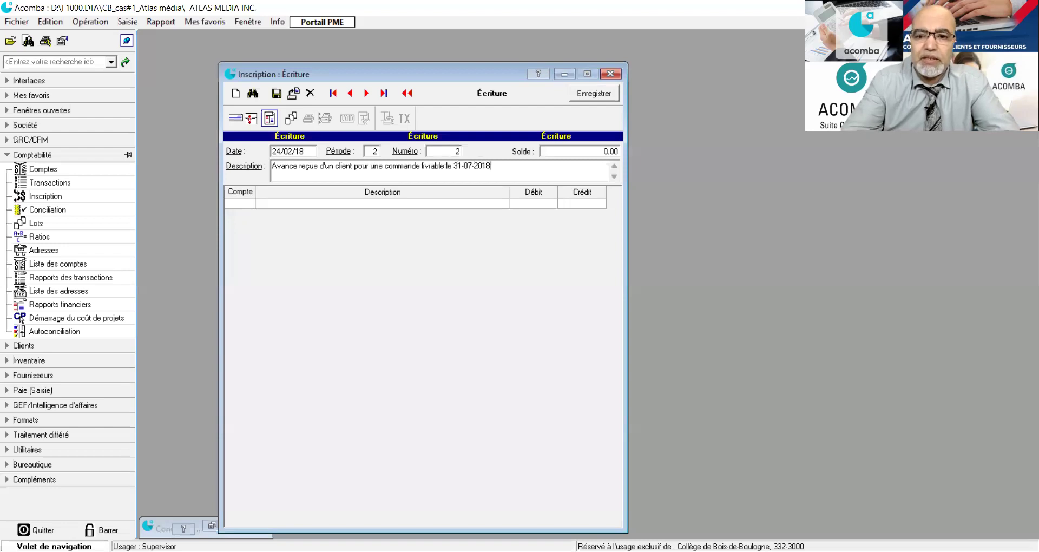
# Step: On the first line of the customer advance entry, debit 1 500.00 to account 1001, HSBC_Compte courant_CAD
pyautogui.click(242, 207)
pyautogui.doubleClick(241, 208)
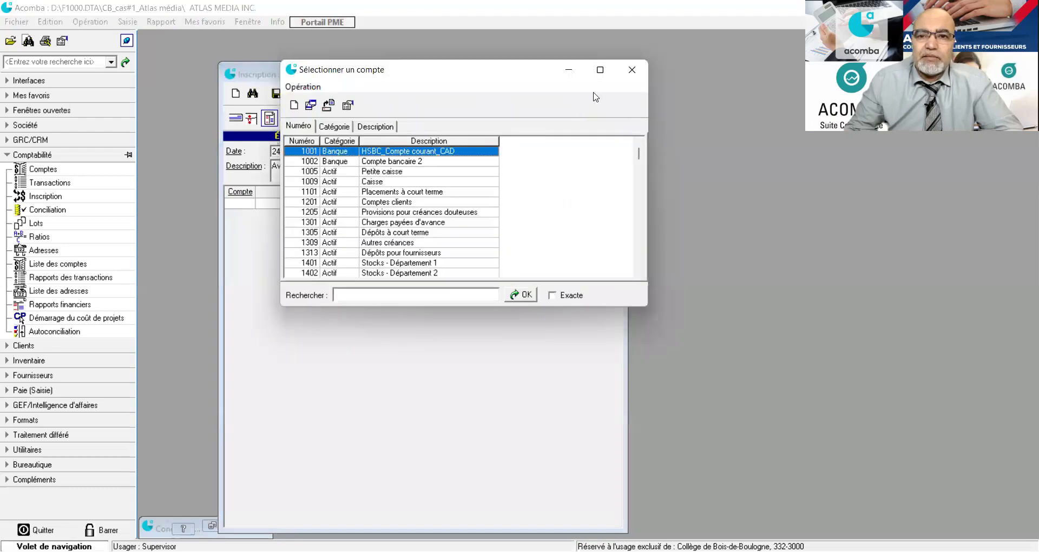
pyautogui.press('Escape')
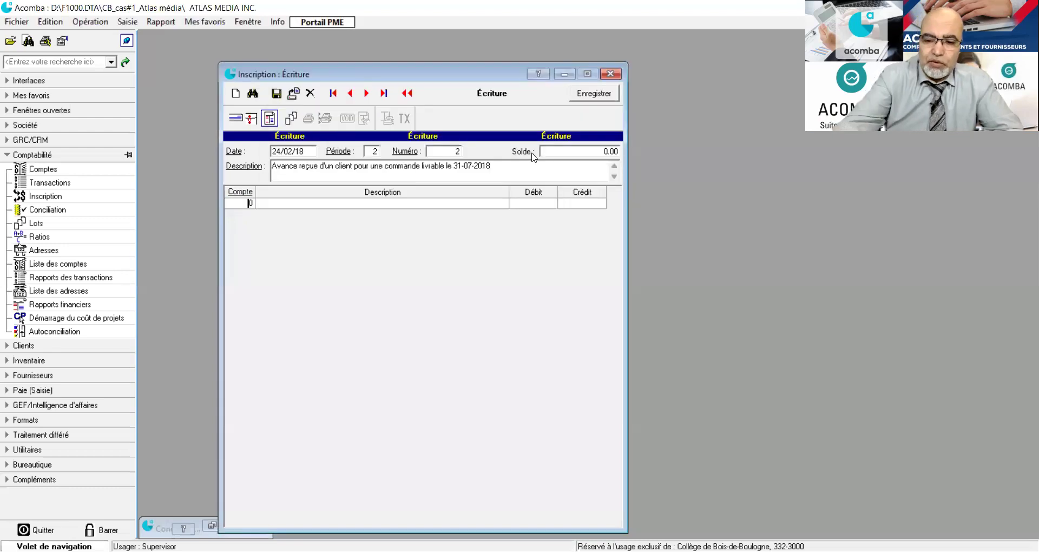
pyautogui.write('1001')
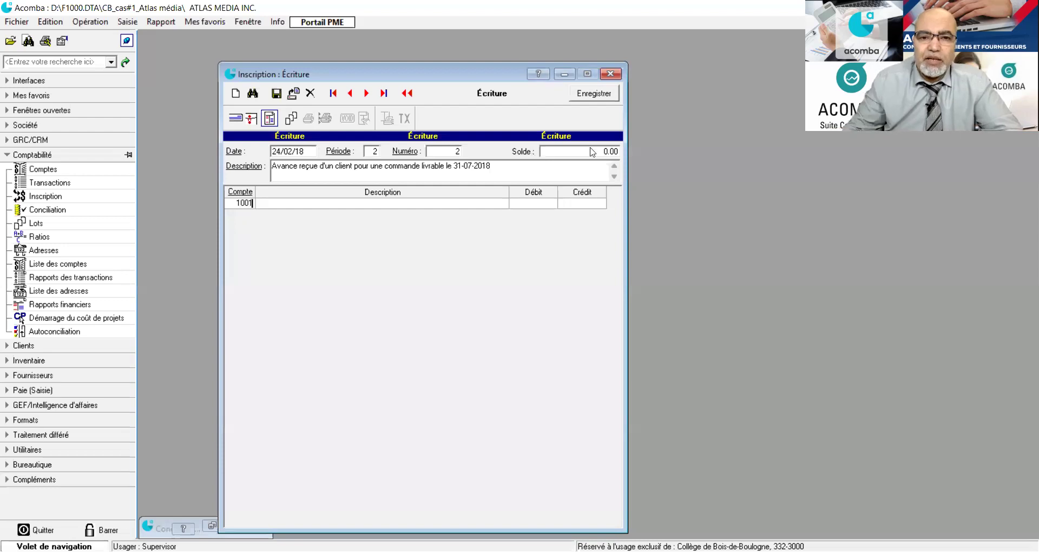
pyautogui.click(533, 208)
pyautogui.click(534, 206)
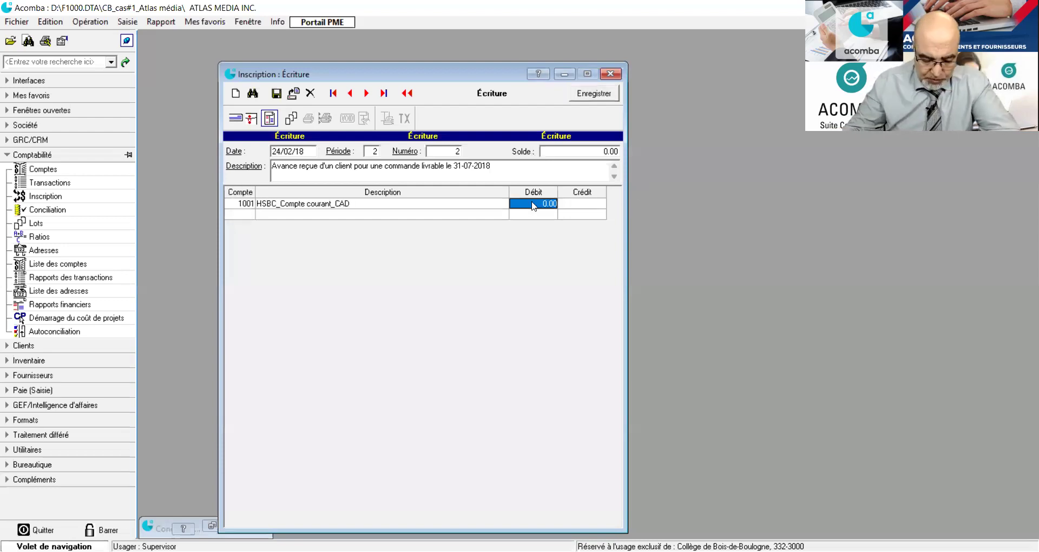
pyautogui.write('1500')
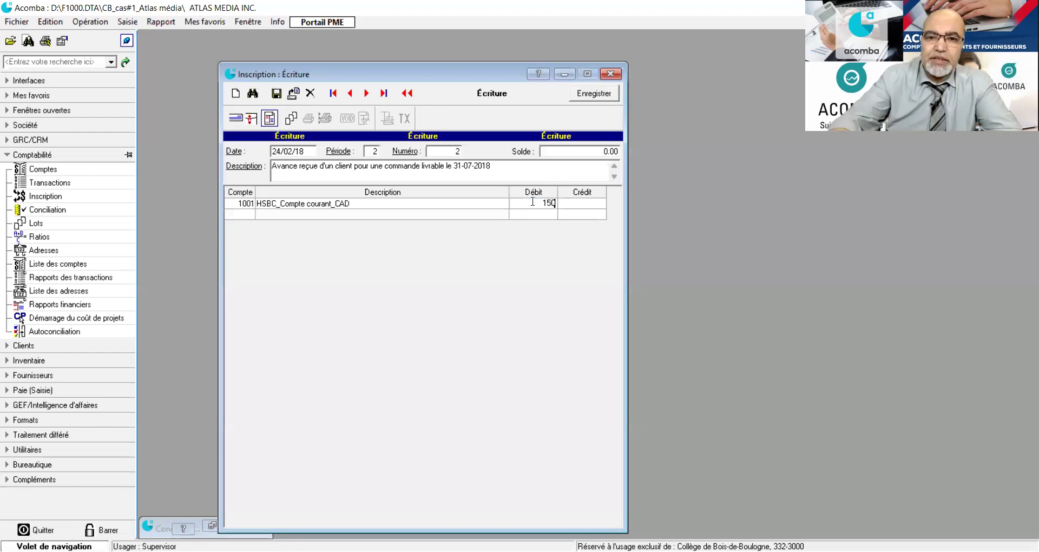
# Step: Add a second line crediting 1 500.00 to account 5901, Revenus - Intérêts, chosen from the account list
pyautogui.click(238, 215)
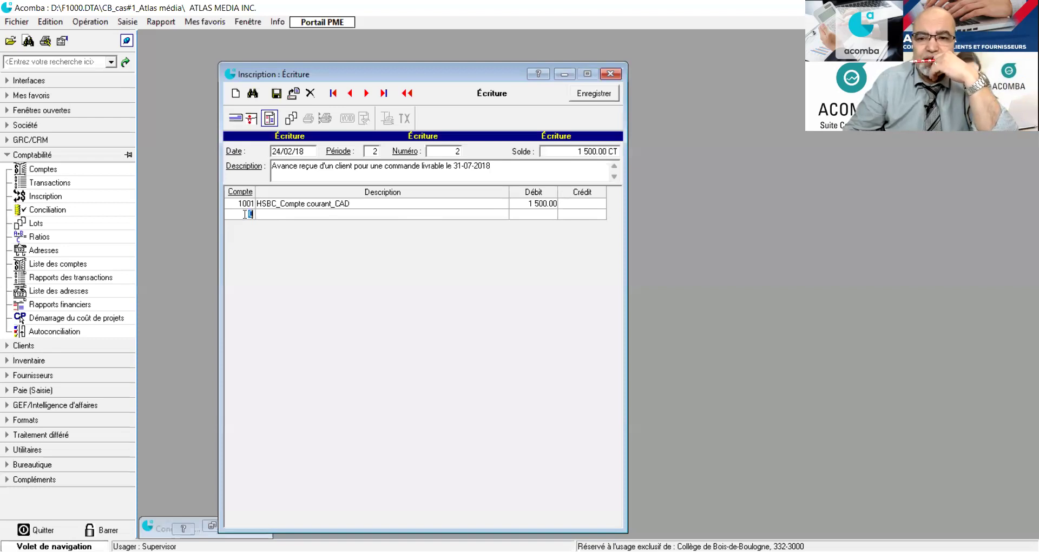
pyautogui.doubleClick(245, 214)
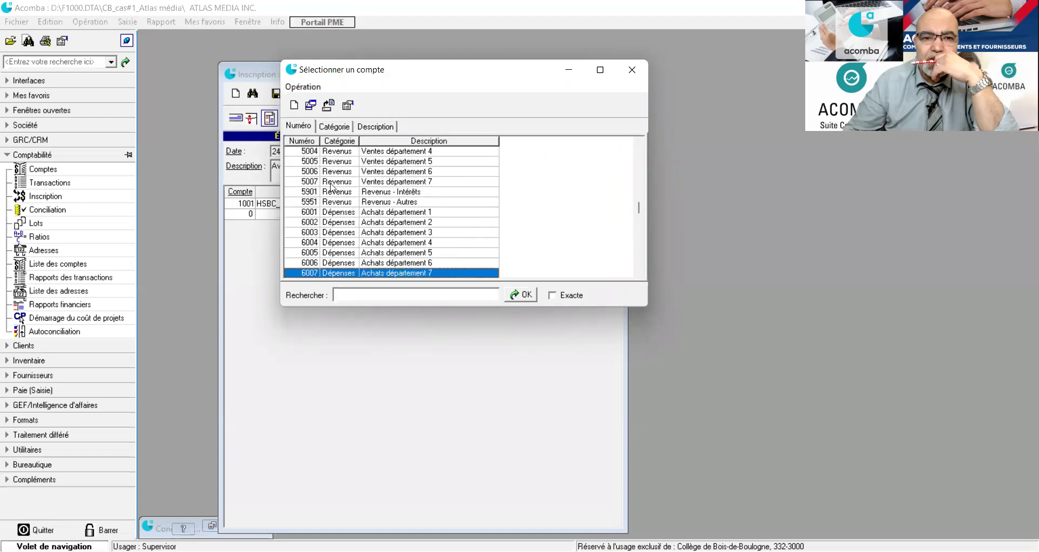
pyautogui.click(371, 194)
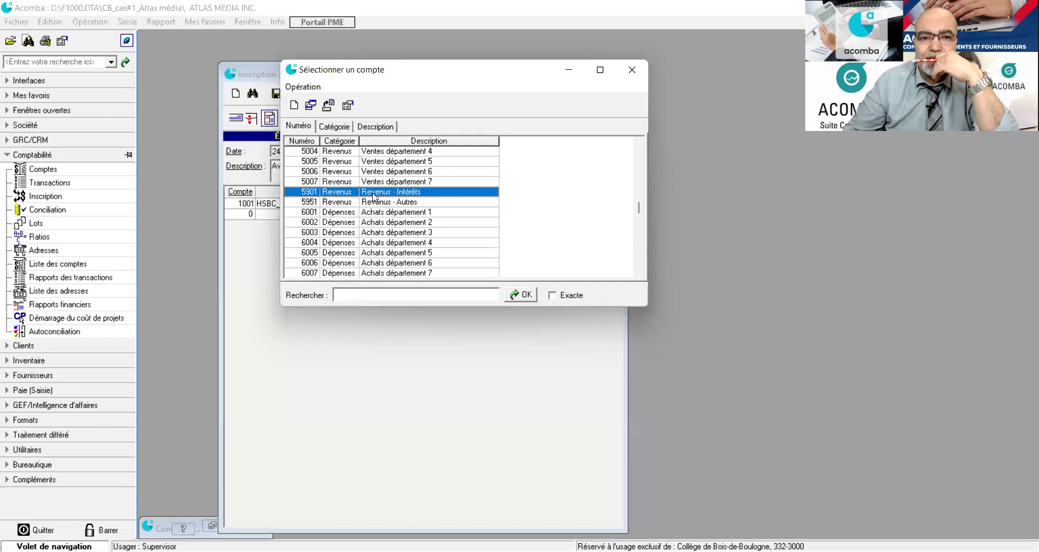
pyautogui.press('Return')
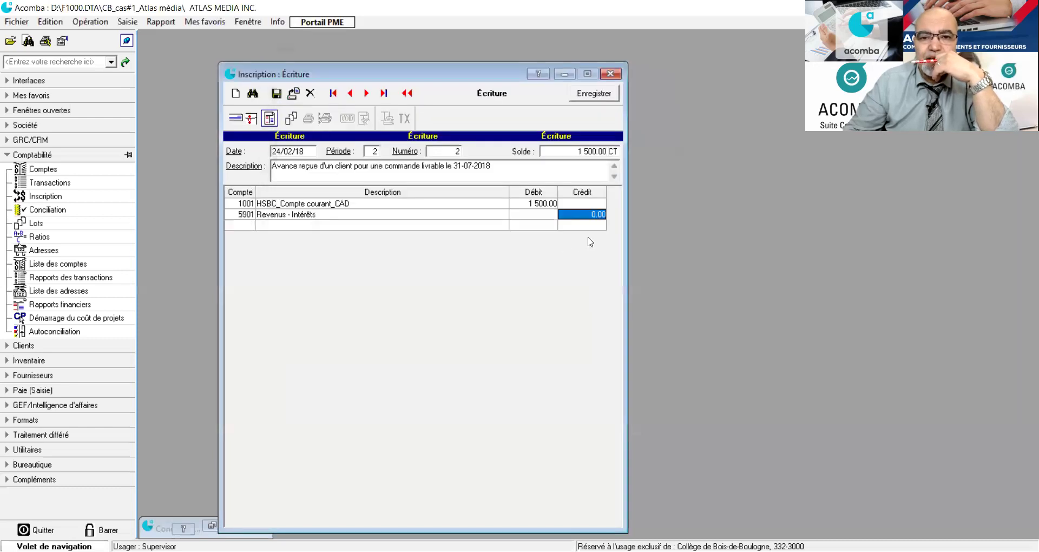
pyautogui.write('00')
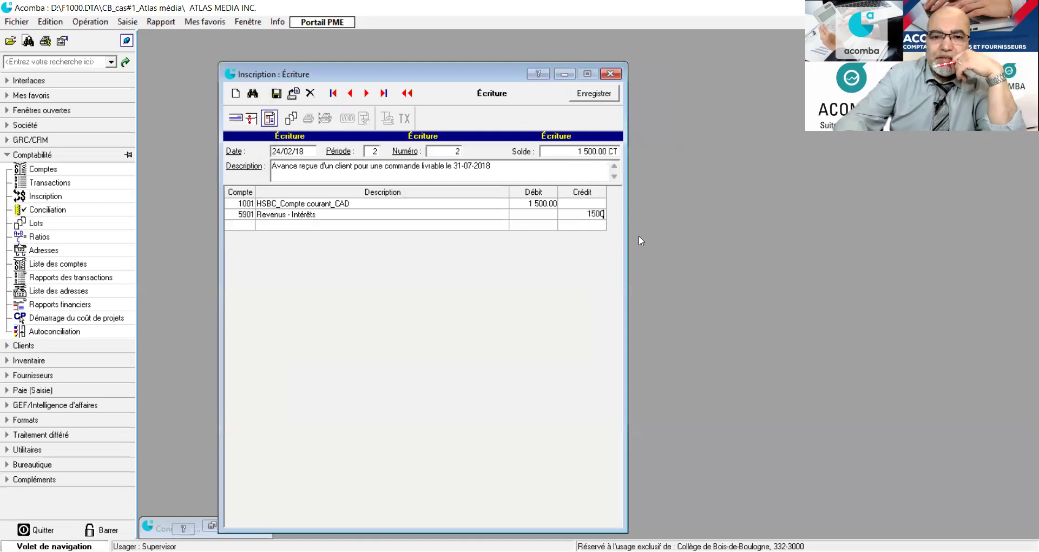
pyautogui.press('Return')
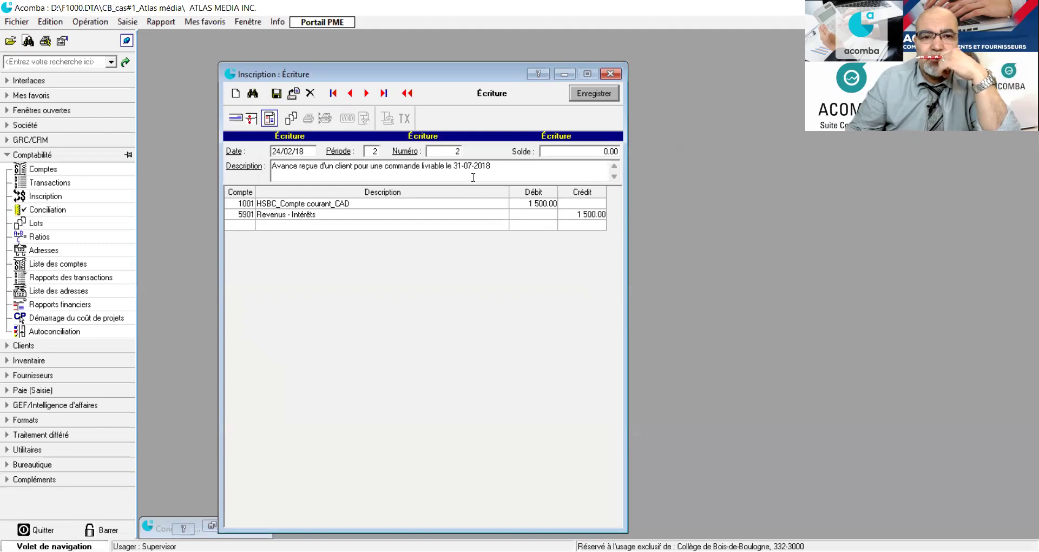
# Step: Change the credit line's account to 2102, Dépôts des clients, and save the journal entry
pyautogui.click(236, 216)
pyautogui.doubleClick(236, 217)
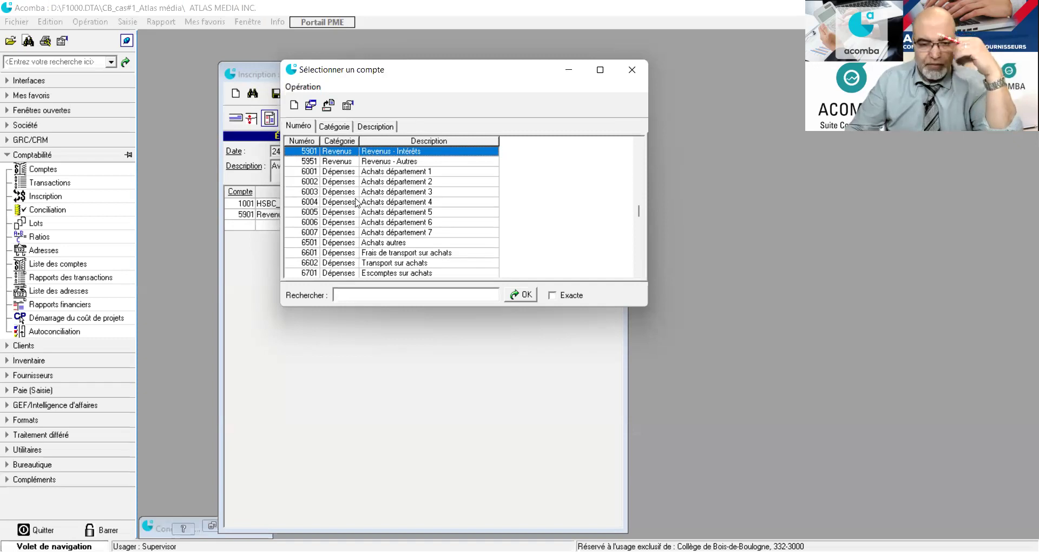
pyautogui.scroll(15, 360, 208)
pyautogui.write('2202')
pyautogui.scroll(-3, 370, 214)
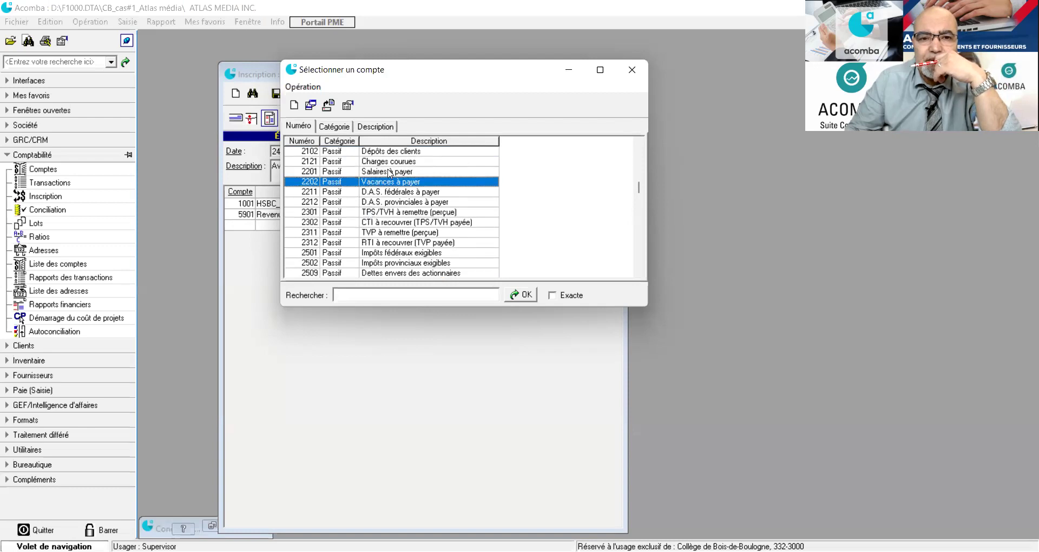
pyautogui.scroll(1, 389, 174)
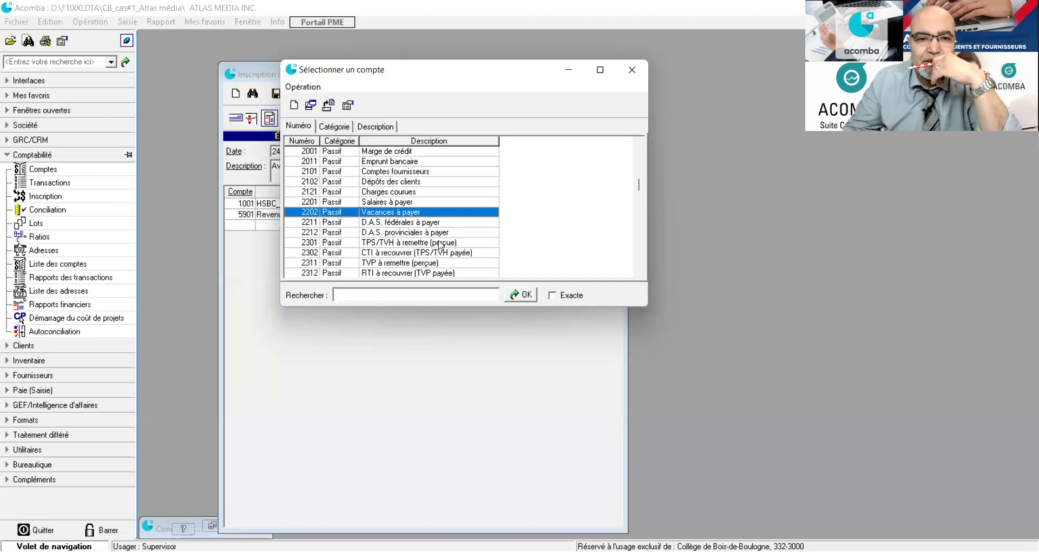
pyautogui.click(408, 184)
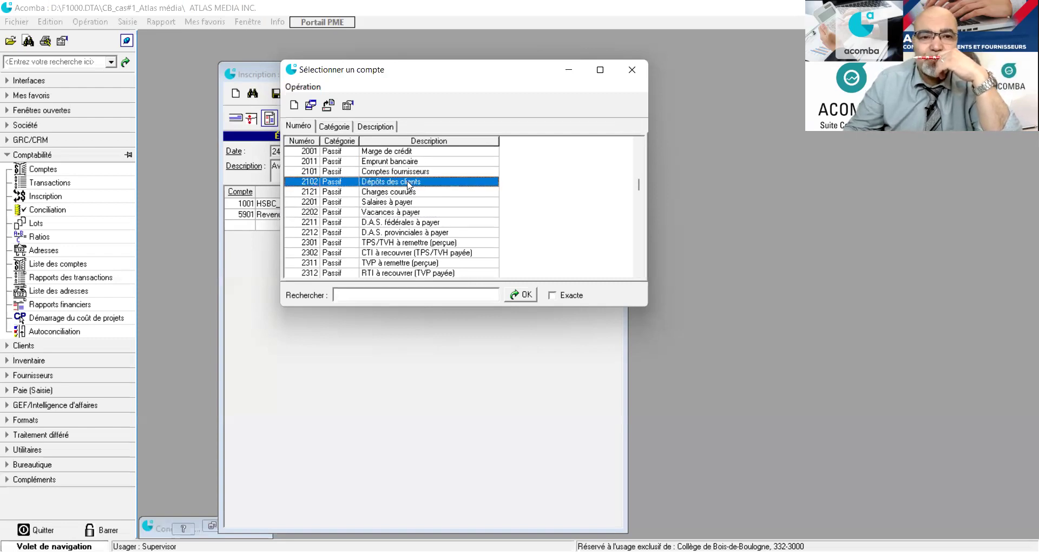
pyautogui.doubleClick(408, 184)
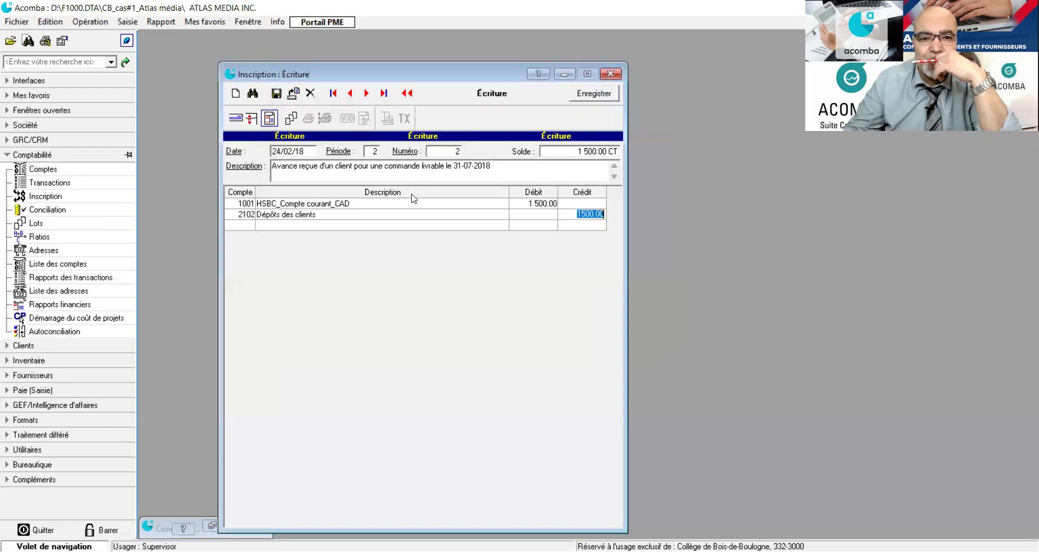
pyautogui.click(586, 99)
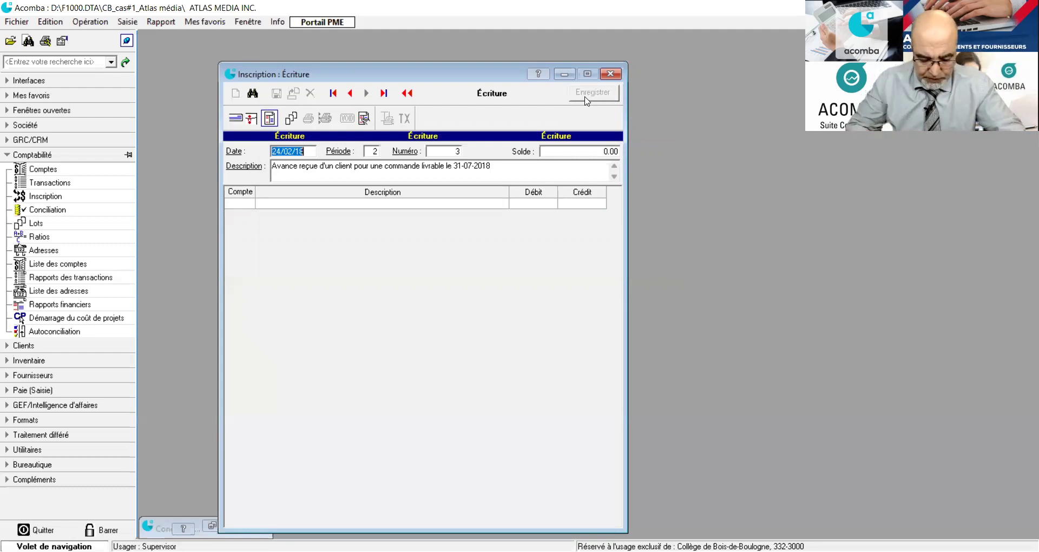
# Step: Date the new journal entry 28/02/18 and describe it as "Revenu financier généré par un placement financier"
pyautogui.click(276, 151)
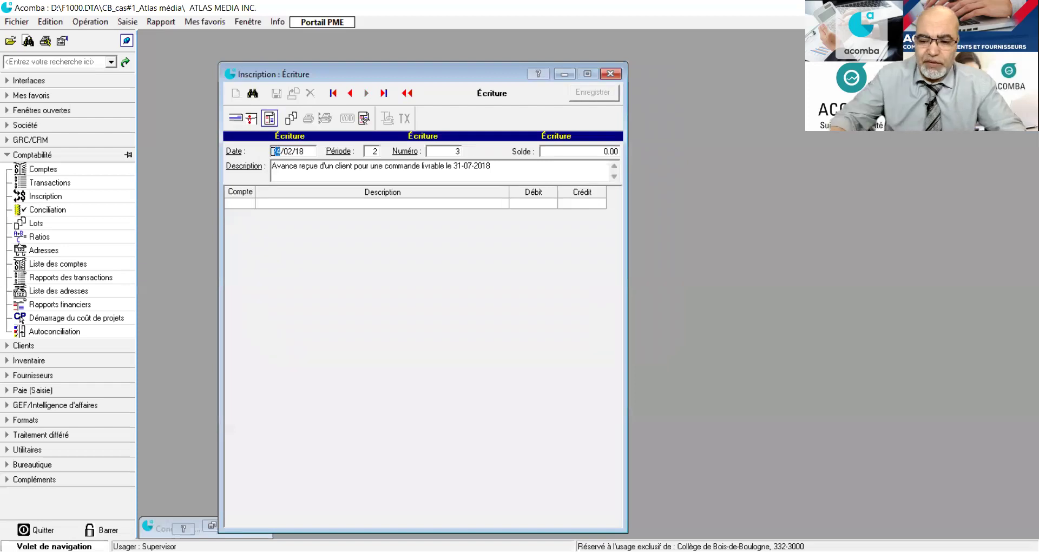
pyautogui.write('8')
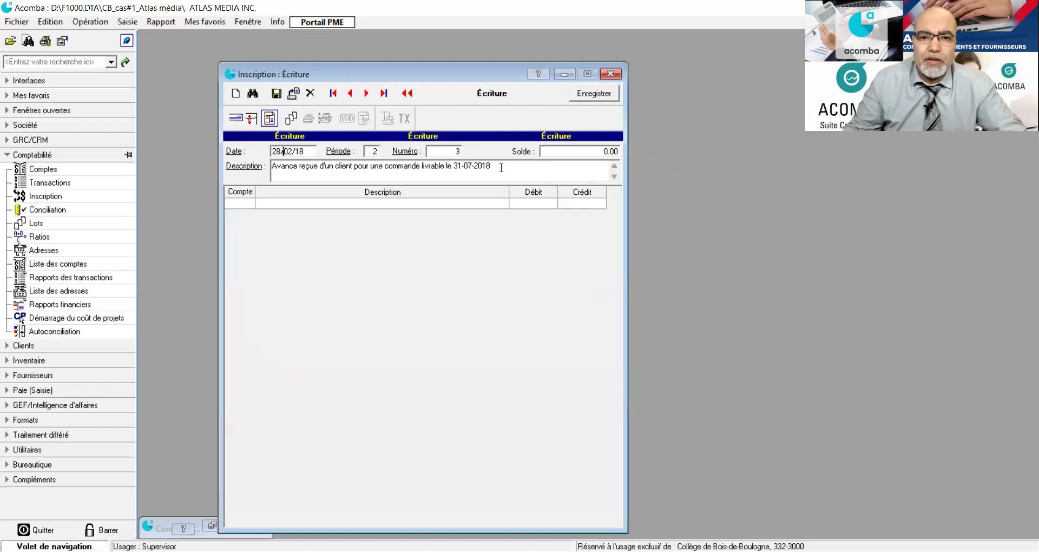
pyautogui.click(531, 174)
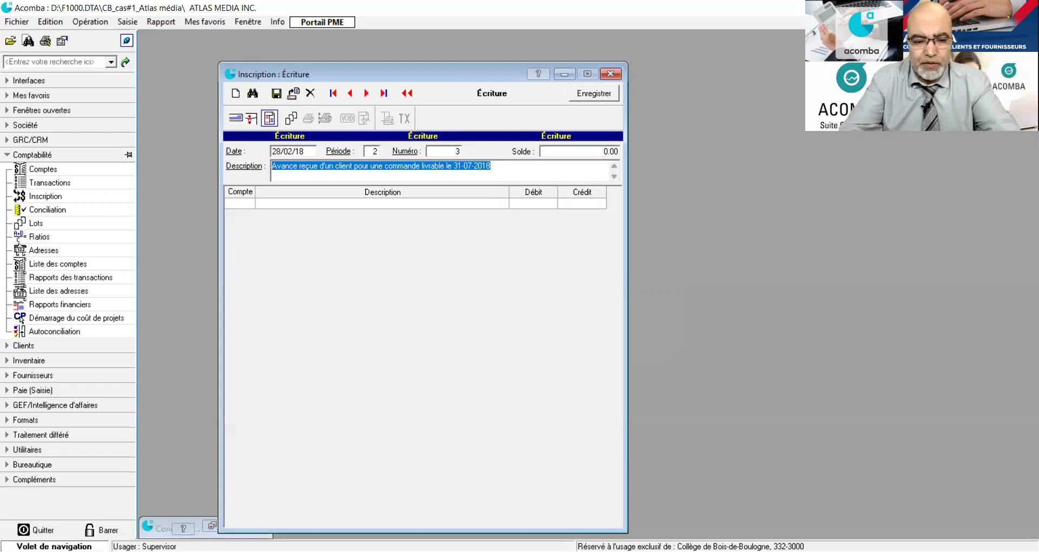
pyautogui.write('Revenu fin')
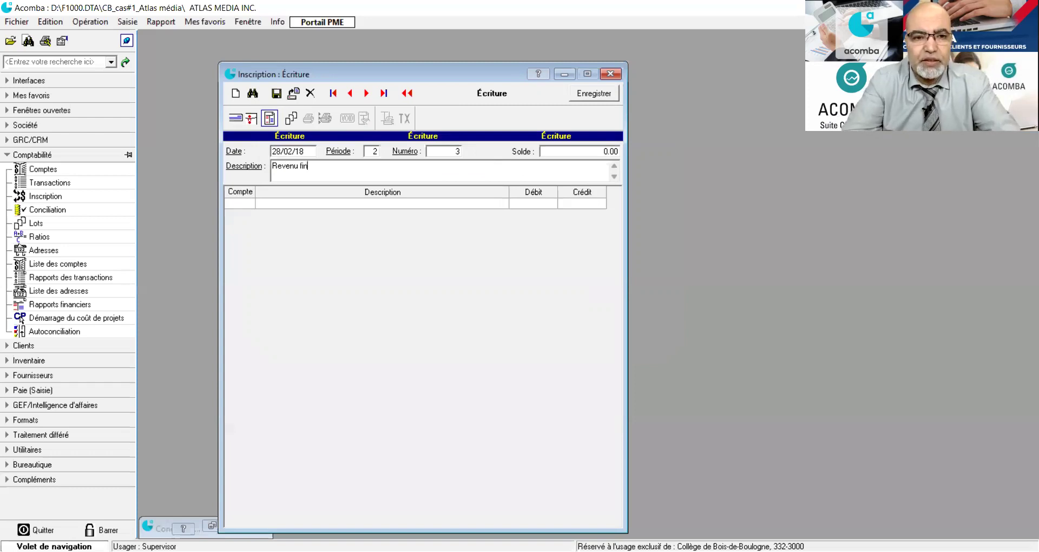
pyautogui.write('ancier généré par un placmeent')
pyautogui.press('BackSpace')
pyautogui.press('BackSpace')
pyautogui.press('BackSpace')
pyautogui.press('BackSpace')
pyautogui.press('BackSpace')
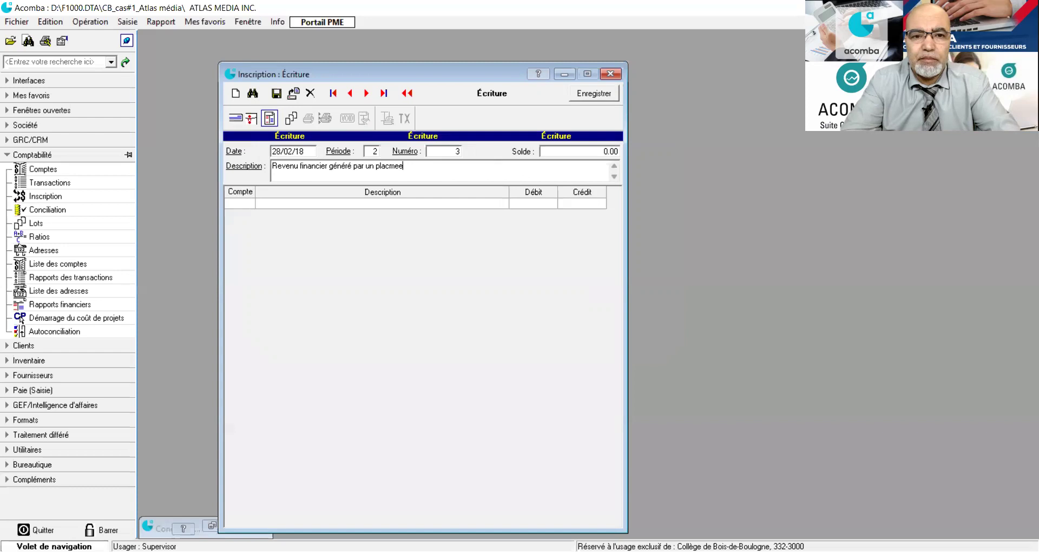
pyautogui.write('ement financier')
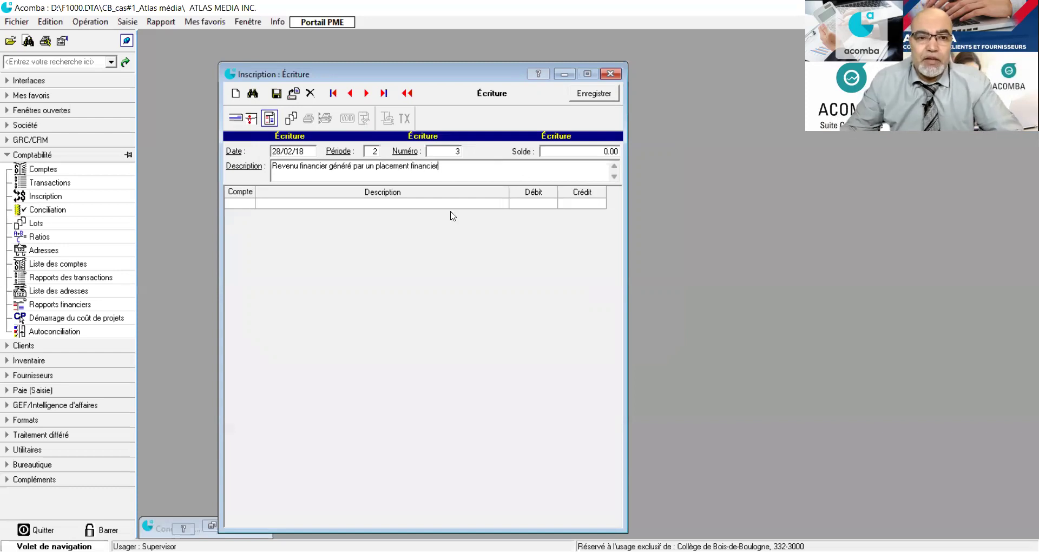
# Step: On the first line of the financial income entry, debit 1 750.00 to account 1001, HSBC_Compte courant_CAD
pyautogui.click(246, 206)
pyautogui.write('1001')
pyautogui.press('Tab')
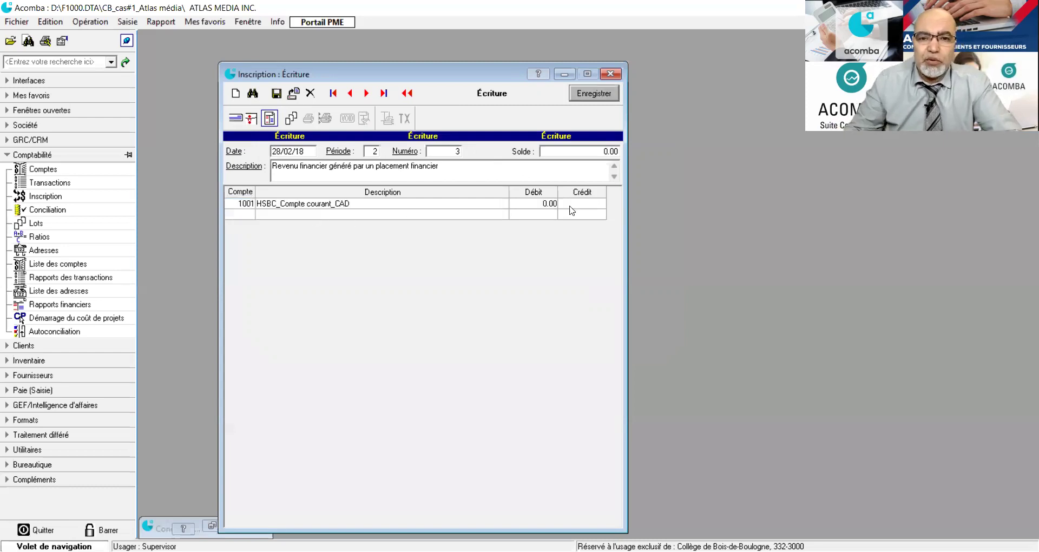
pyautogui.click(535, 204)
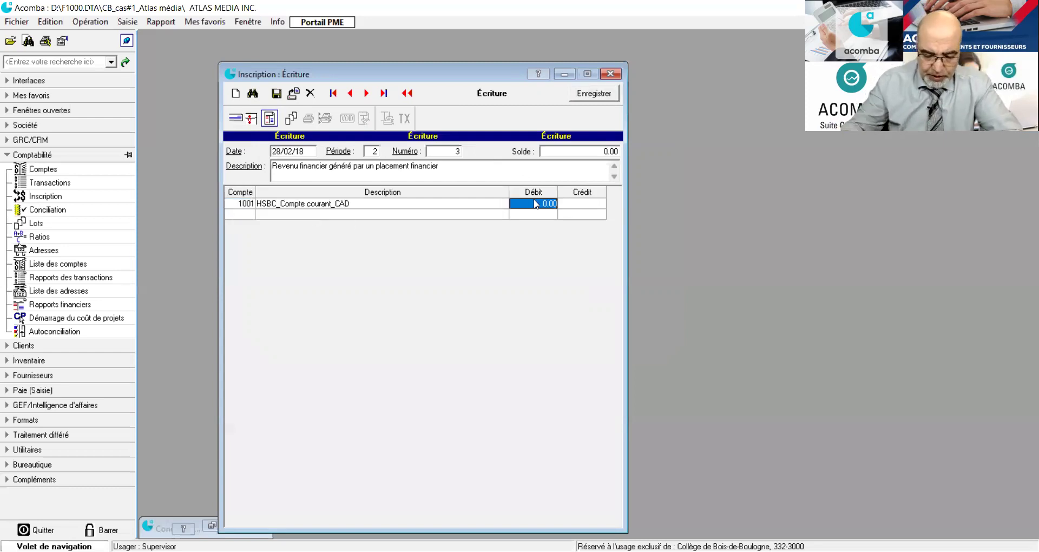
pyautogui.write('1750')
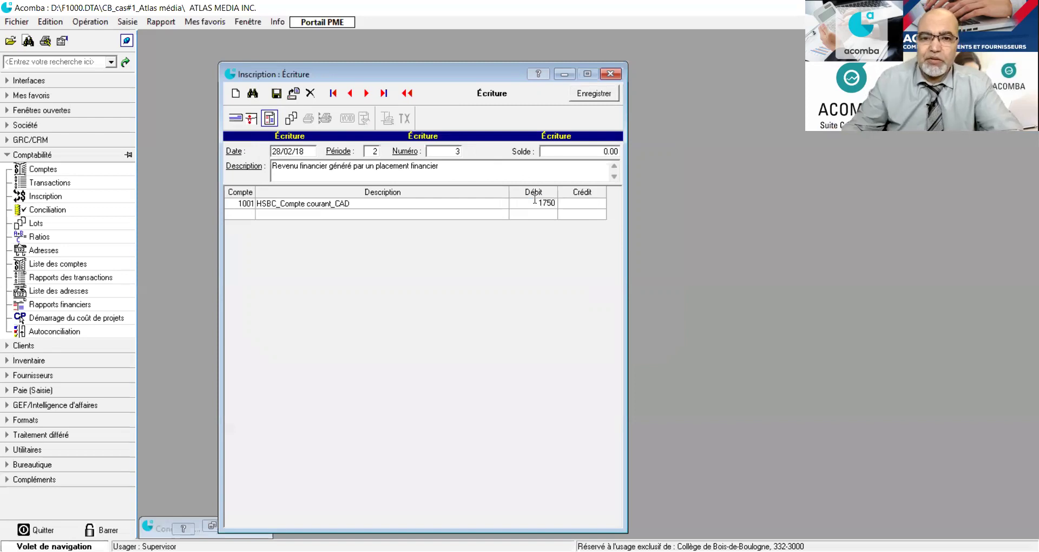
pyautogui.press('Return')
# Step: Add a second line crediting 1 750.00 to account 5901, Revenus - Intérêts, and save the journal entry
pyautogui.click(244, 214)
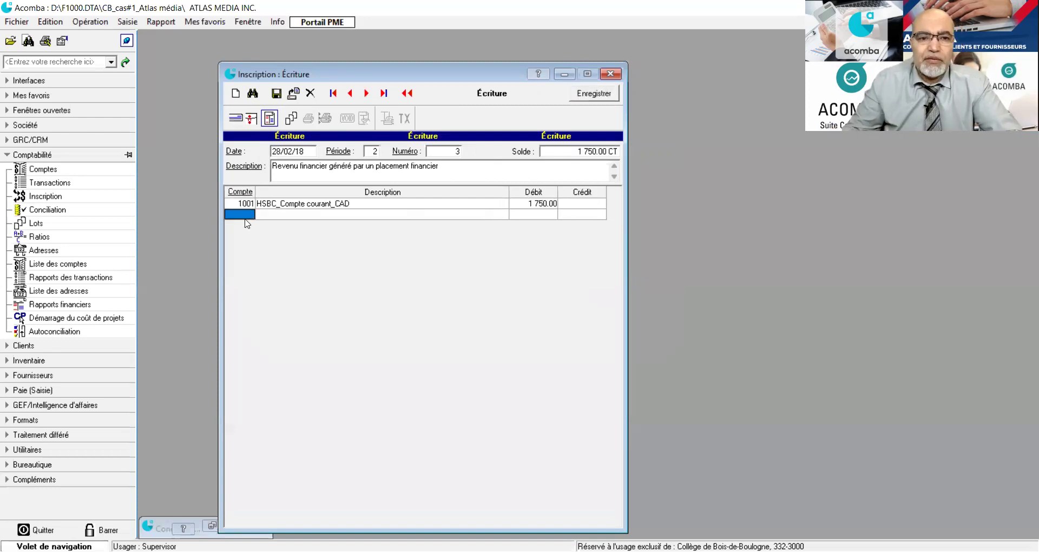
pyautogui.write('5901')
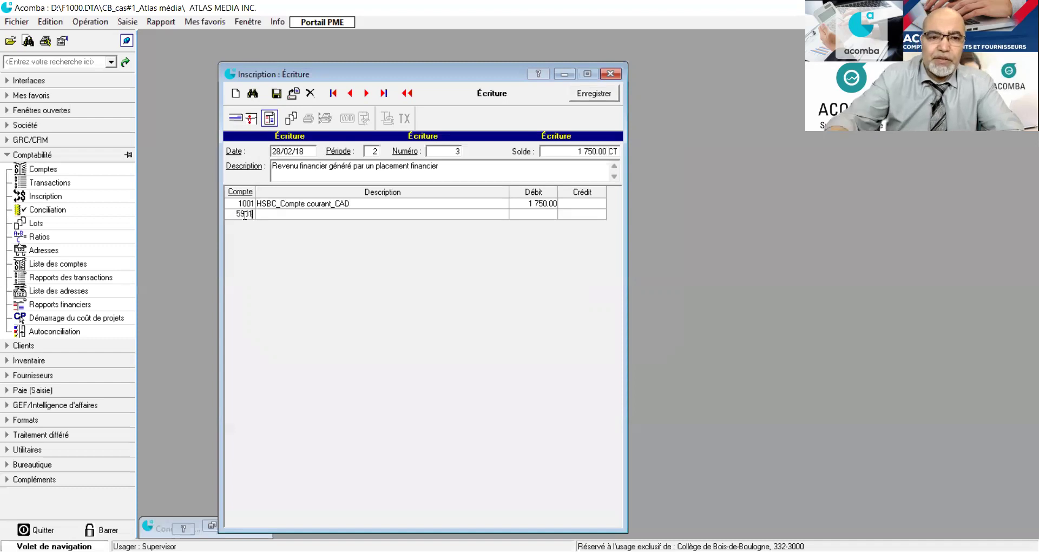
pyautogui.press('Return')
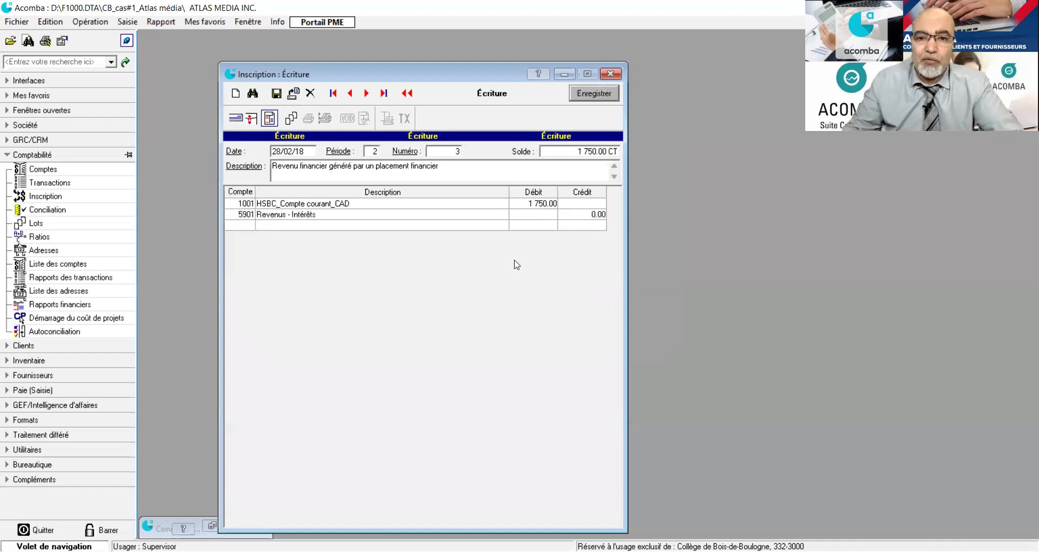
pyautogui.click(574, 214)
pyautogui.write('1750')
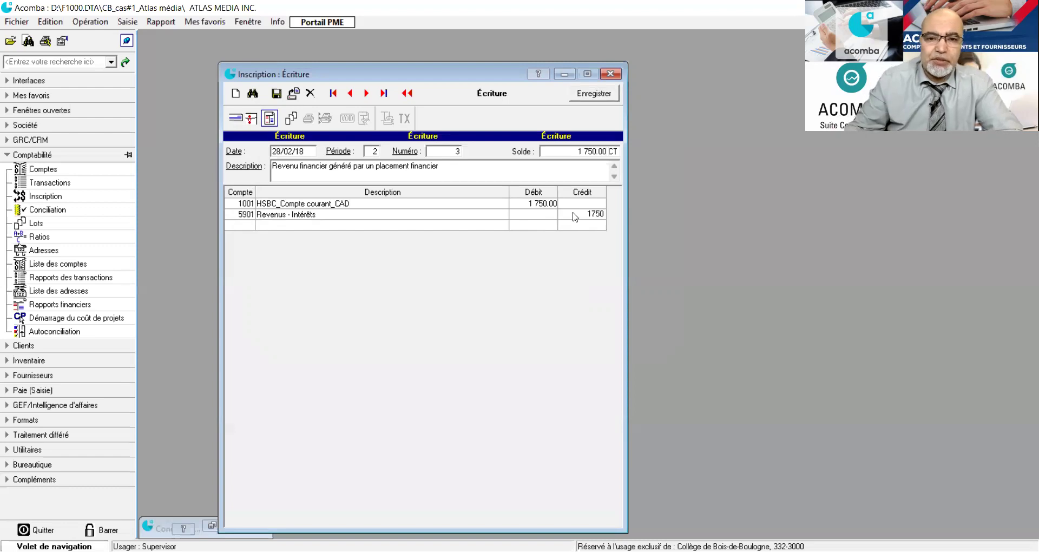
pyautogui.press('Return')
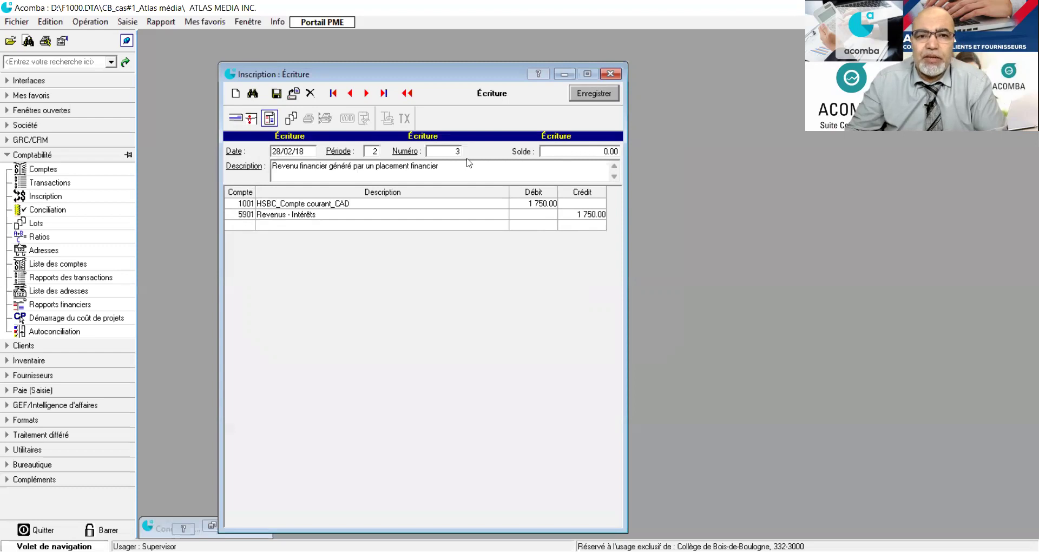
pyautogui.click(587, 98)
# Step: Describe the new journal entry dated 28/02/18 as "Frais et commissions bancaires"
pyautogui.click(234, 205)
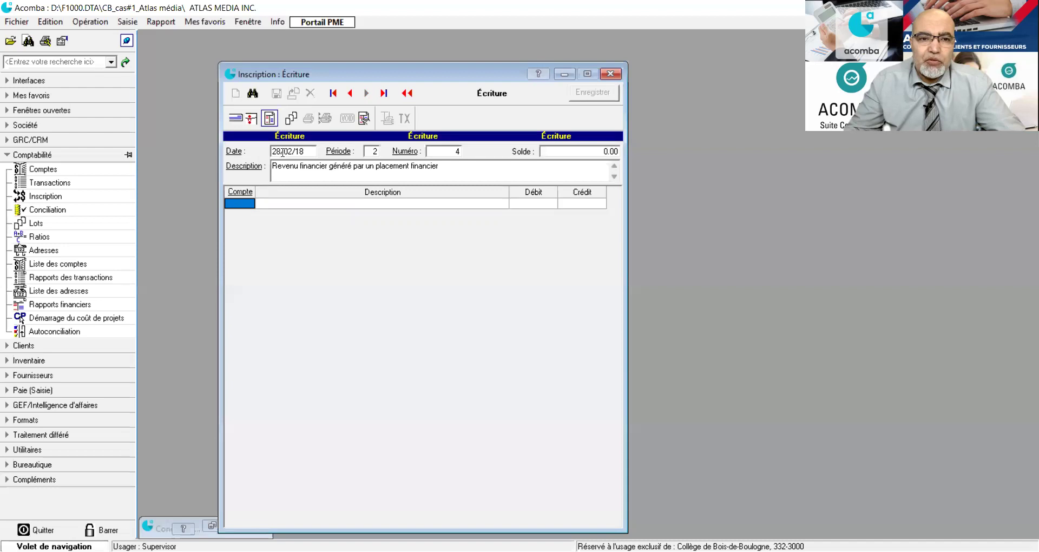
pyautogui.moveTo(272, 166); pyautogui.dragTo(483, 175)
pyautogui.write('Frais ')
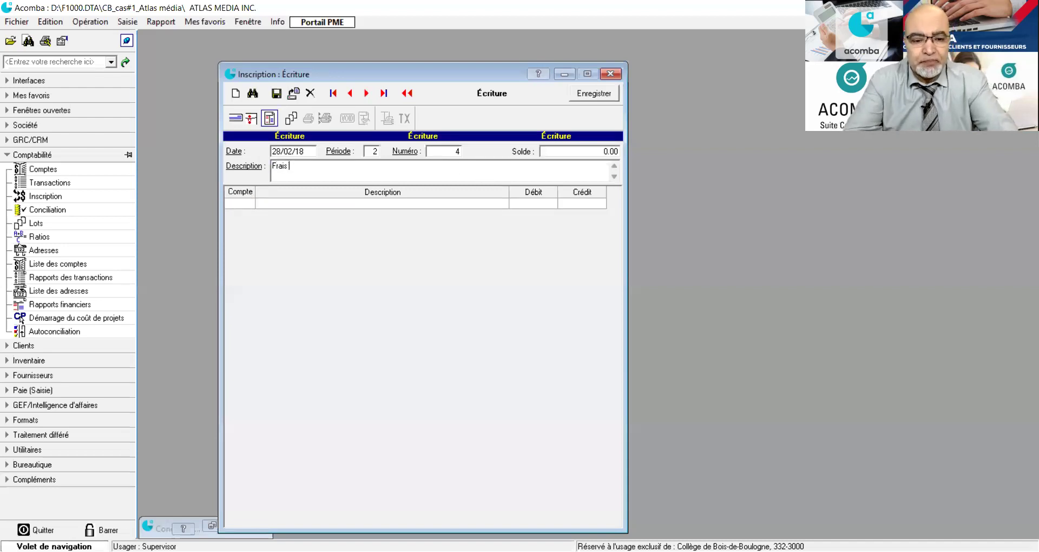
pyautogui.write('et commission')
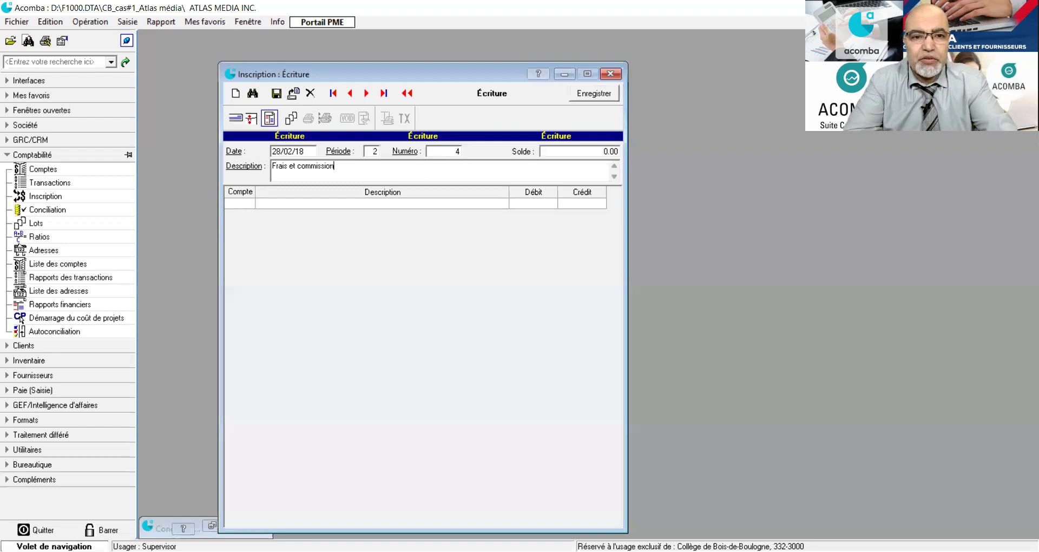
pyautogui.write('s bancaires')
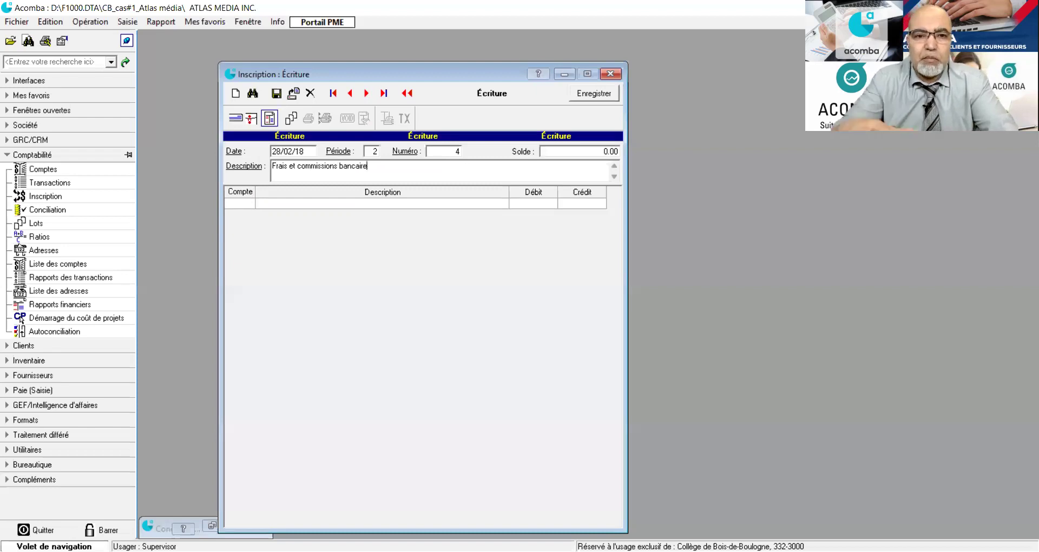
# Step: On the first line of the bank charges entry, debit 350.00 to account 9001, Intérêts et frais bancaires
pyautogui.click(234, 204)
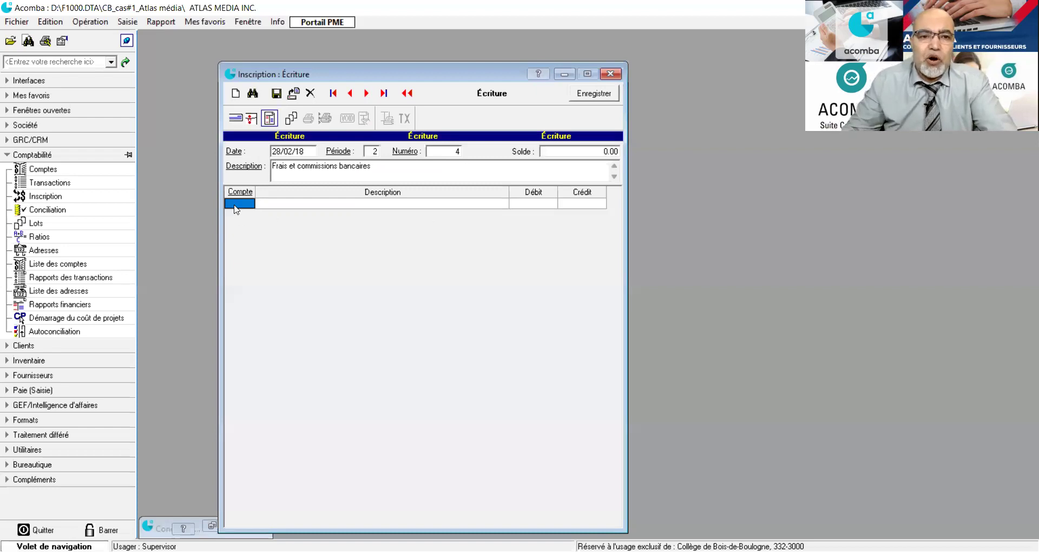
pyautogui.write('9001')
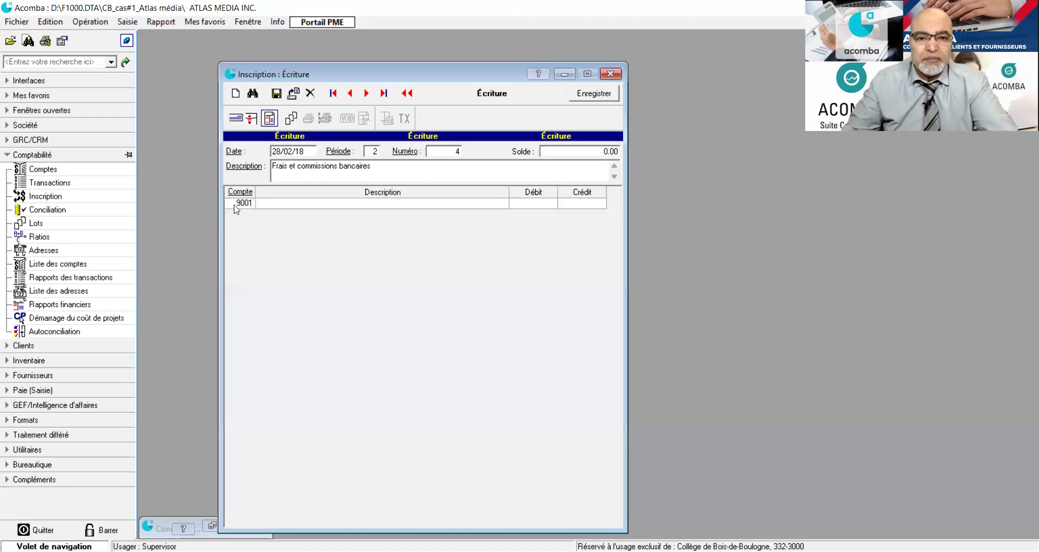
pyautogui.press('Tab')
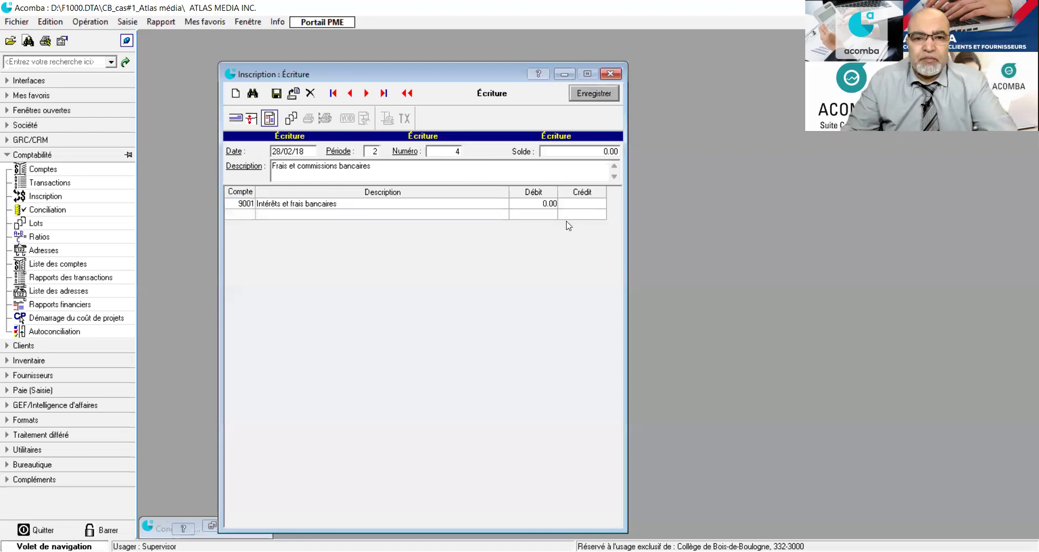
pyautogui.click(531, 207)
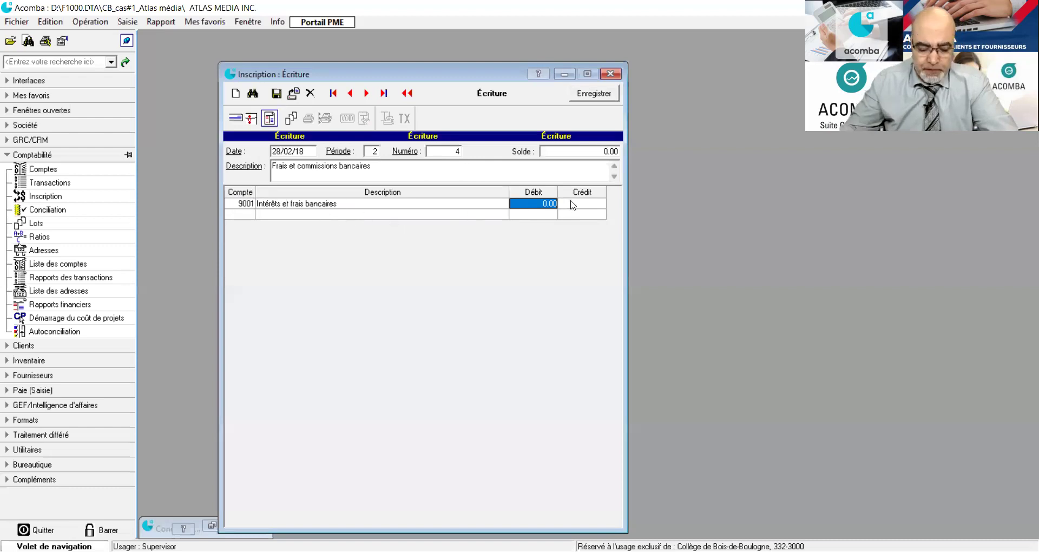
pyautogui.write('350')
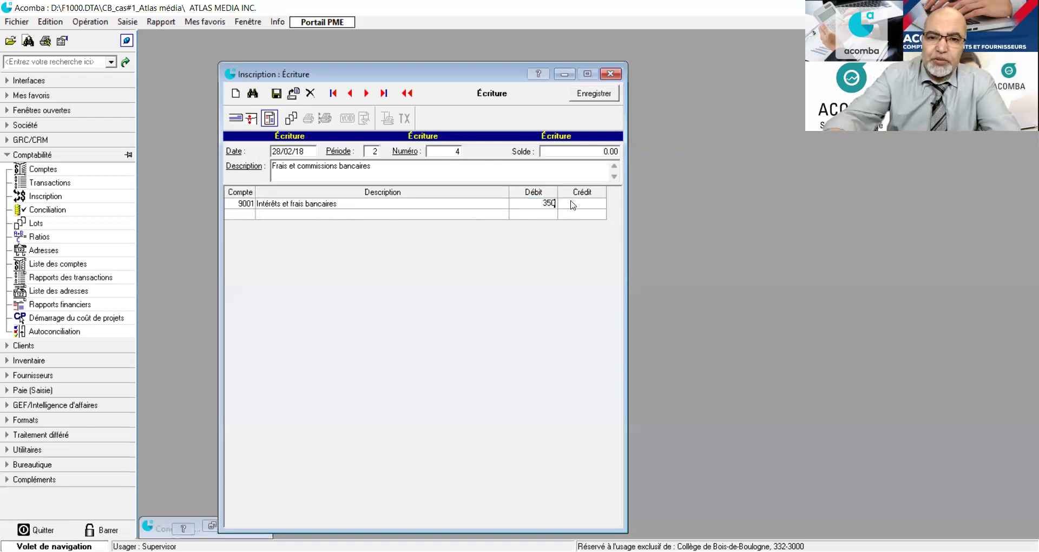
pyautogui.press('Return')
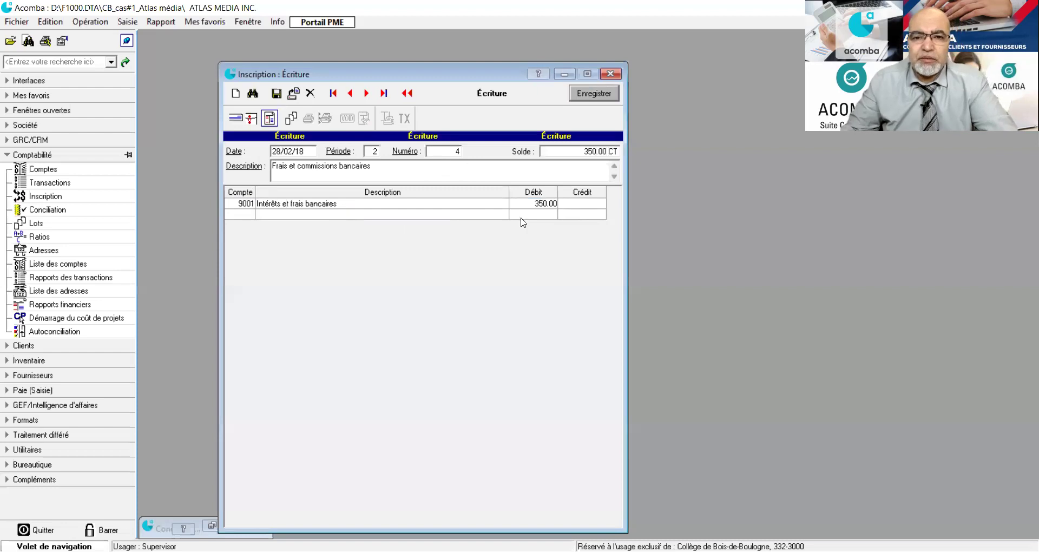
# Step: Add a second line crediting 350.00 to account 1001, HSBC_Compte courant_CAD, then save the journal entry and close its window
pyautogui.click(245, 216)
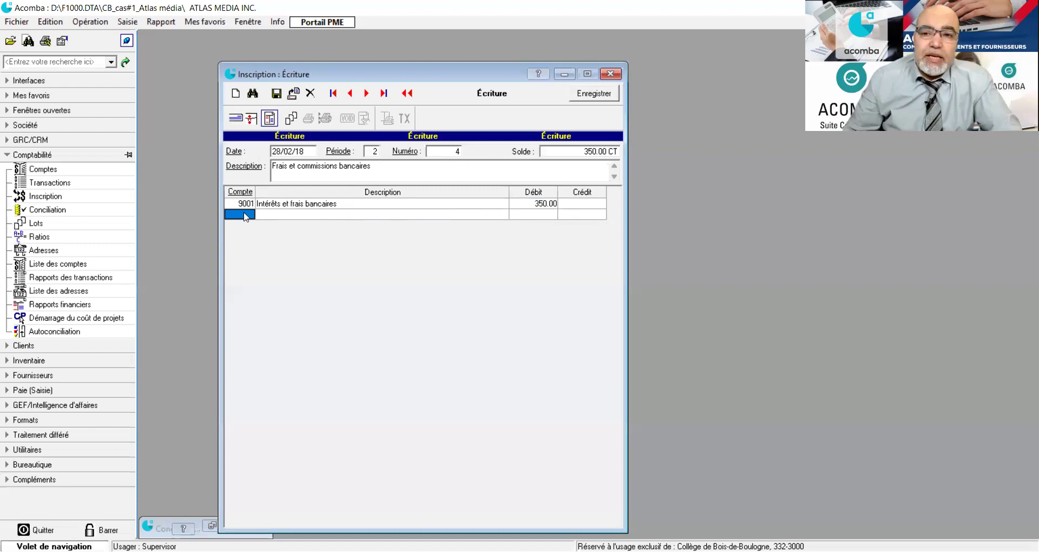
pyautogui.click(247, 214)
pyautogui.doubleClick(247, 214)
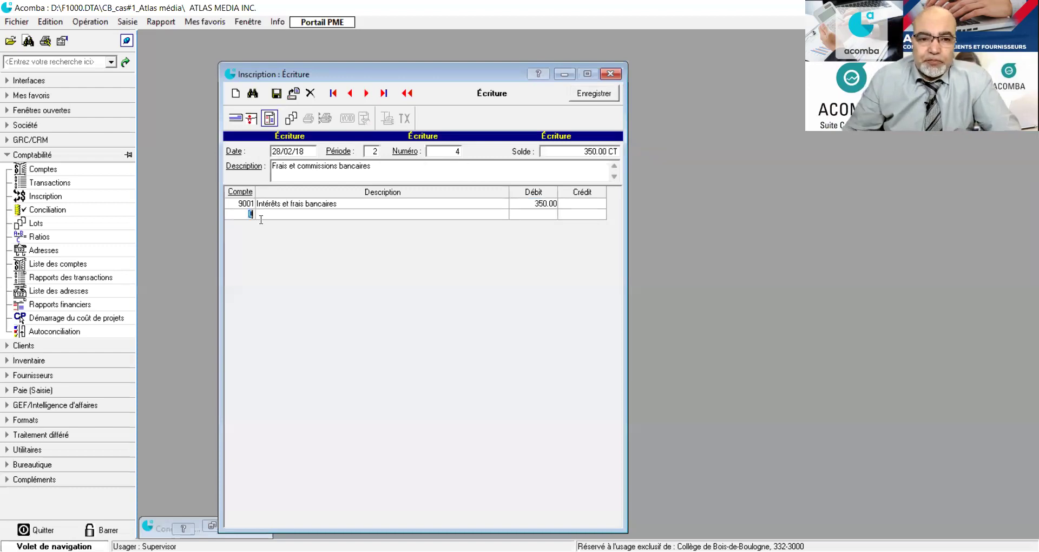
pyautogui.write('1001')
pyautogui.press('Tab')
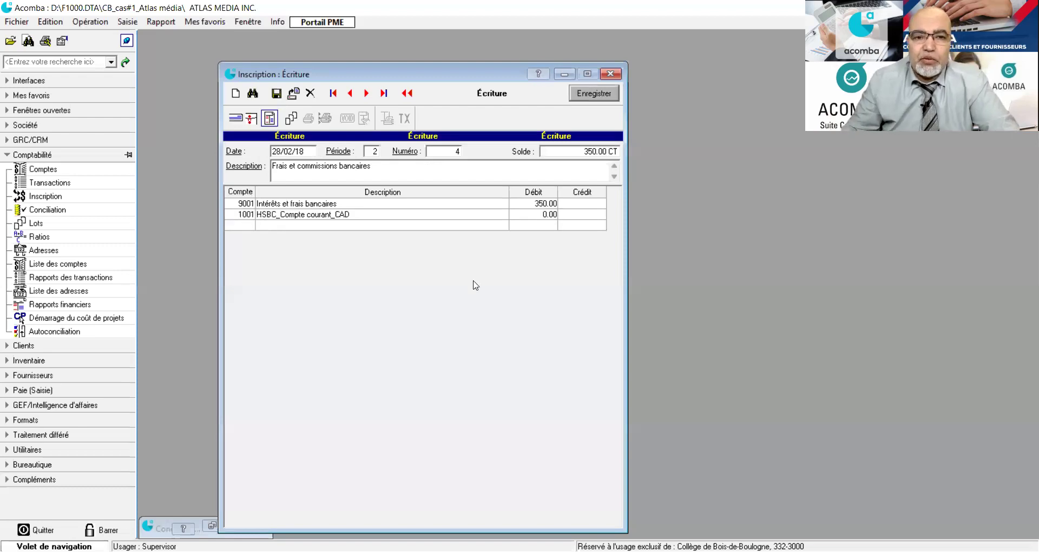
pyautogui.click(575, 215)
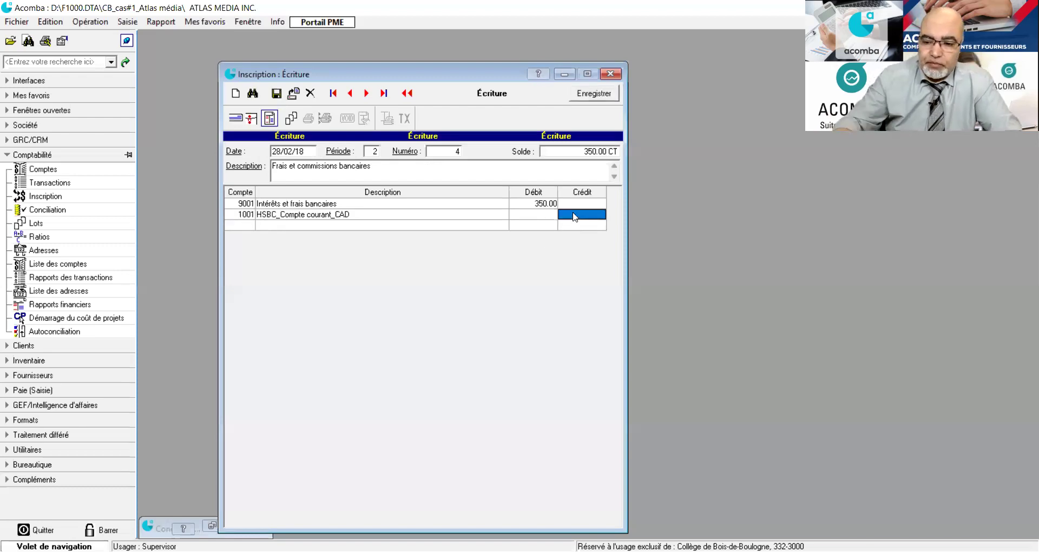
pyautogui.write('350')
pyautogui.press('Tab')
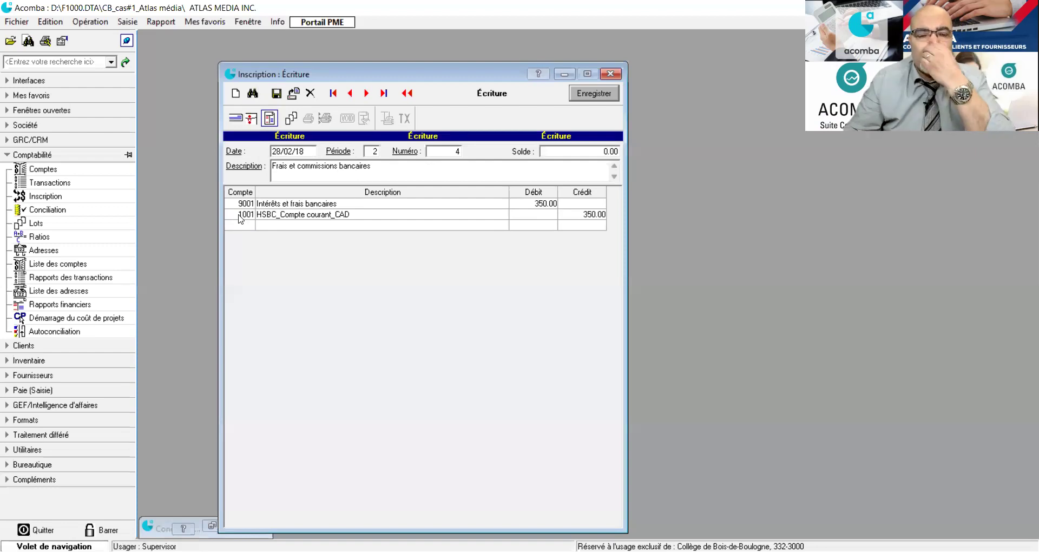
pyautogui.click(276, 94)
pyautogui.click(610, 73)
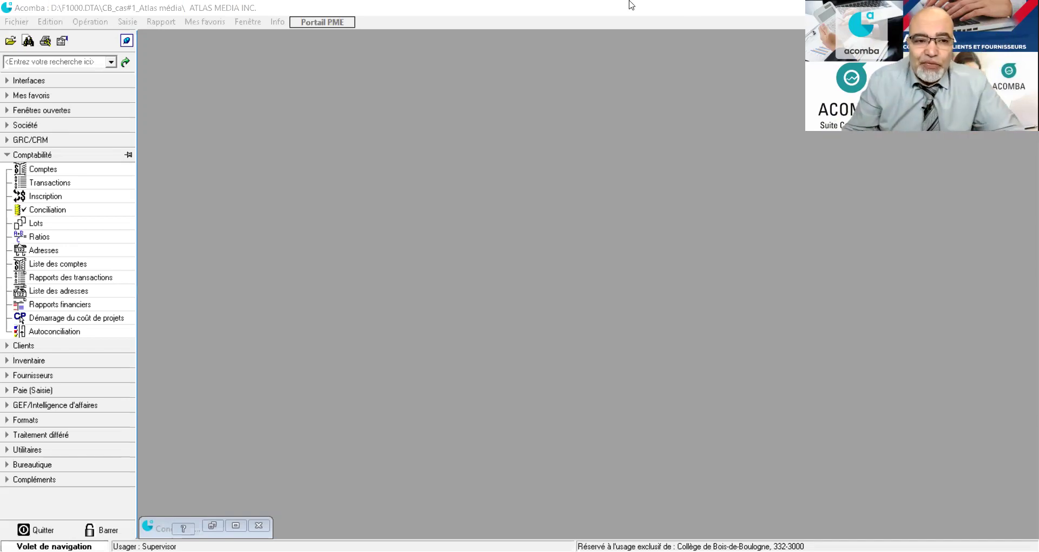
# Step: In account 1001's reconciliation, mark journal entries 1 to 4 as cleared: both bank charges, the customer advance and the financial income
pyautogui.click(38, 214)
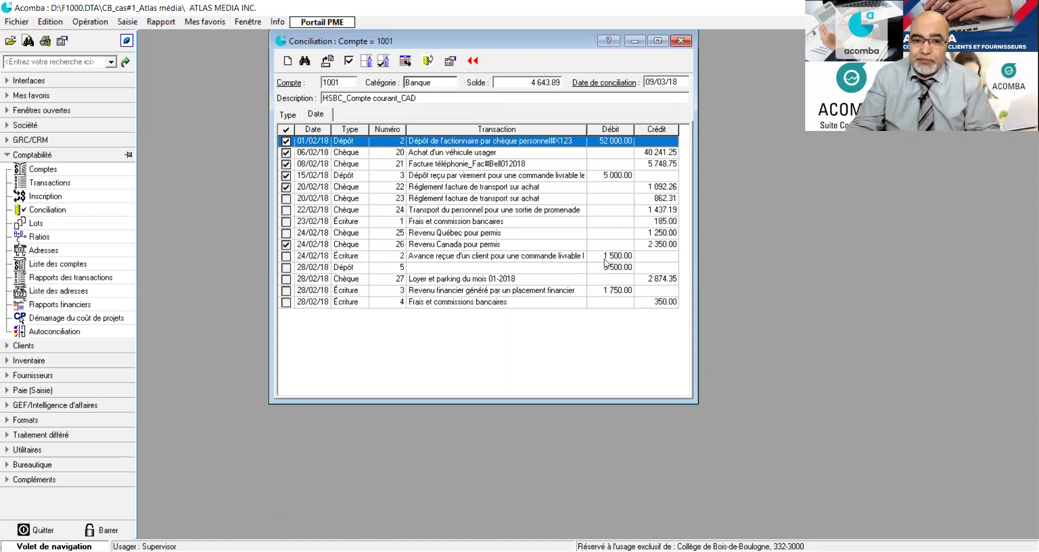
pyautogui.click(287, 256)
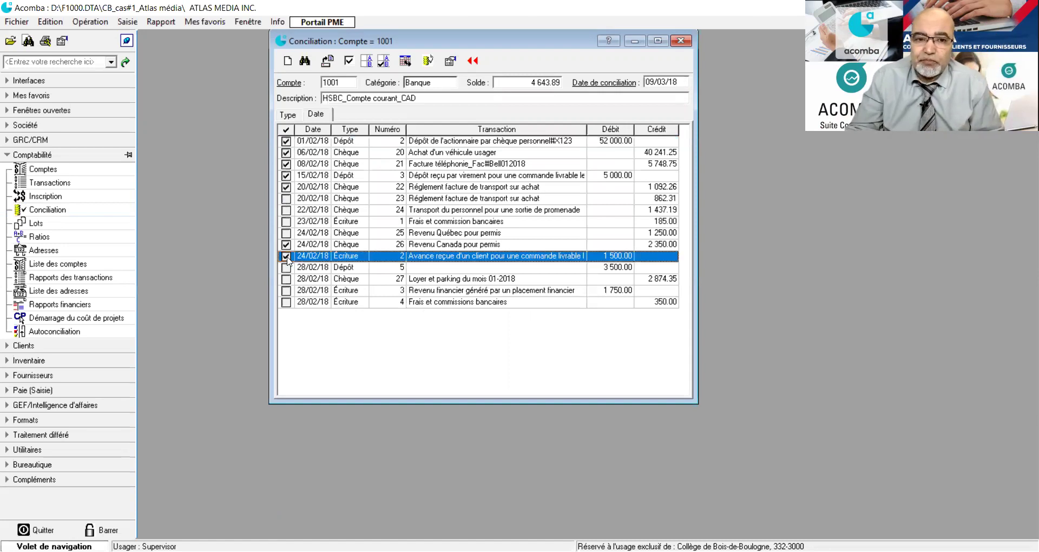
pyautogui.click(285, 291)
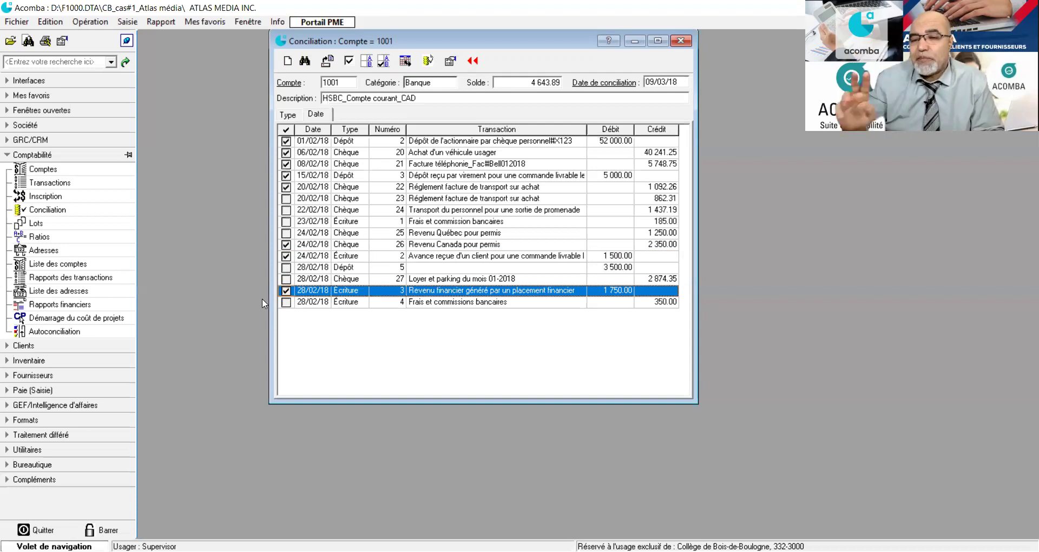
pyautogui.click(287, 223)
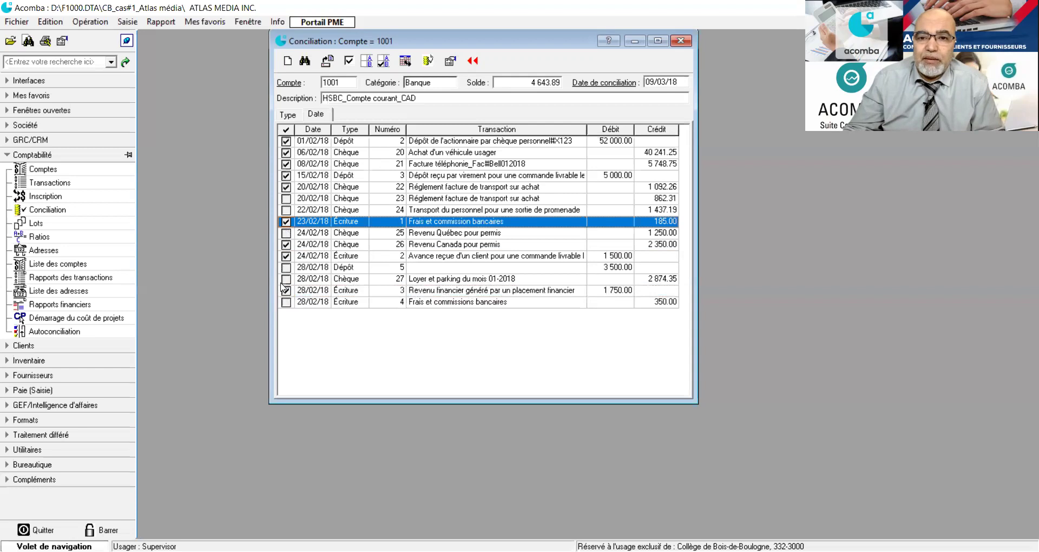
pyautogui.click(286, 302)
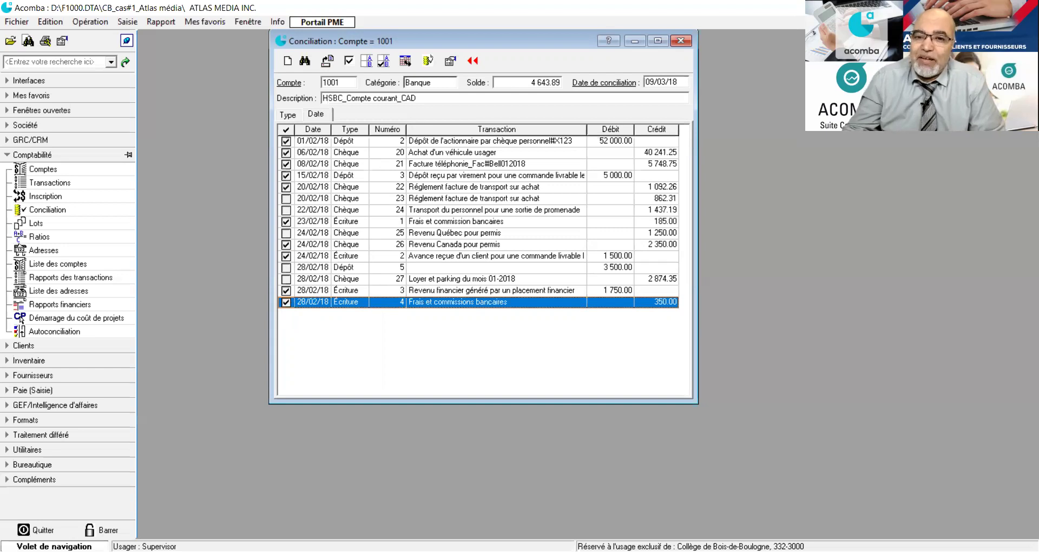
pyautogui.click(930, 462)
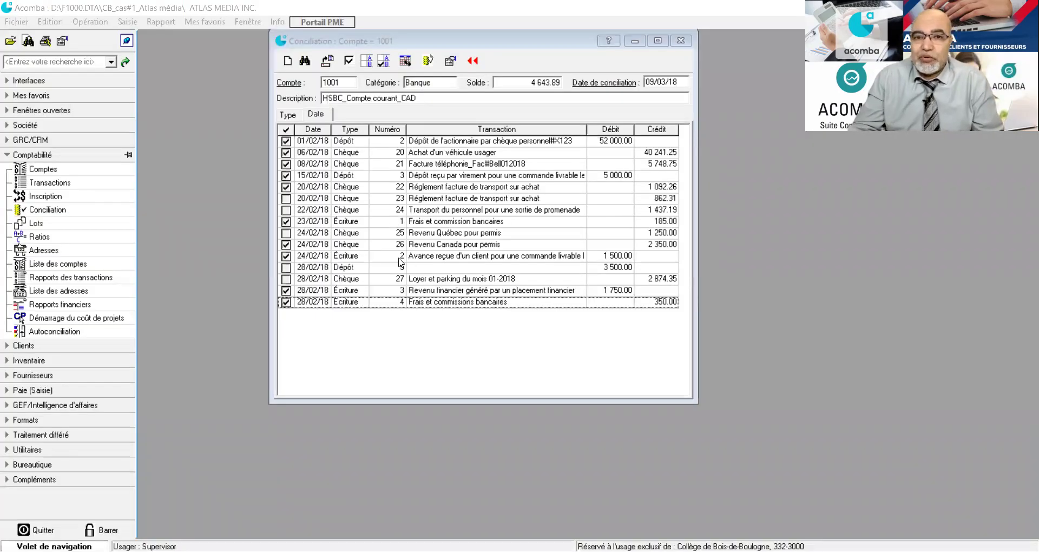
# Step: Produce the reconciliation report according to the reconciliation date with a statement balance of 10282.74, and maximize it for review
pyautogui.click(428, 60)
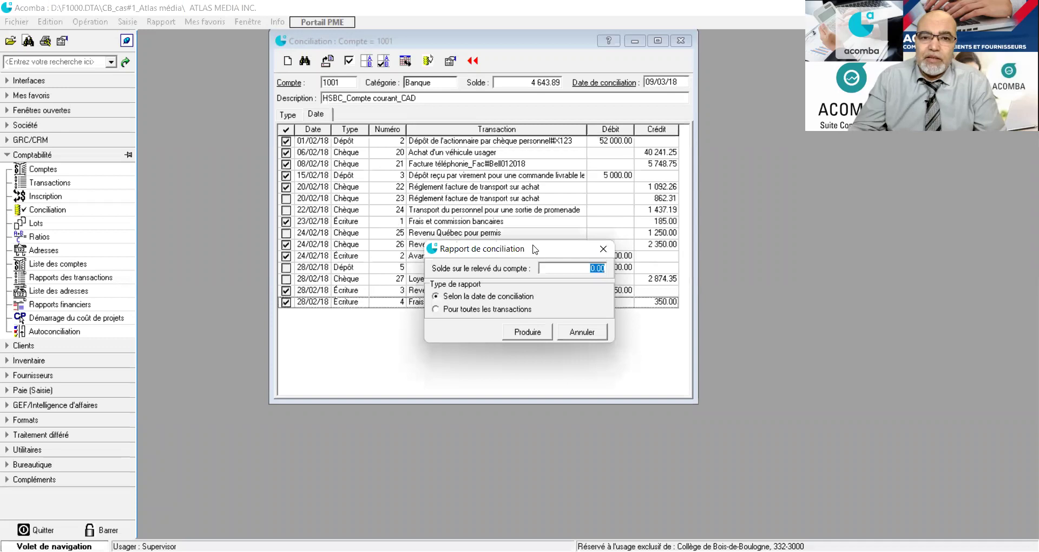
pyautogui.moveTo(535, 249); pyautogui.dragTo(480, 124)
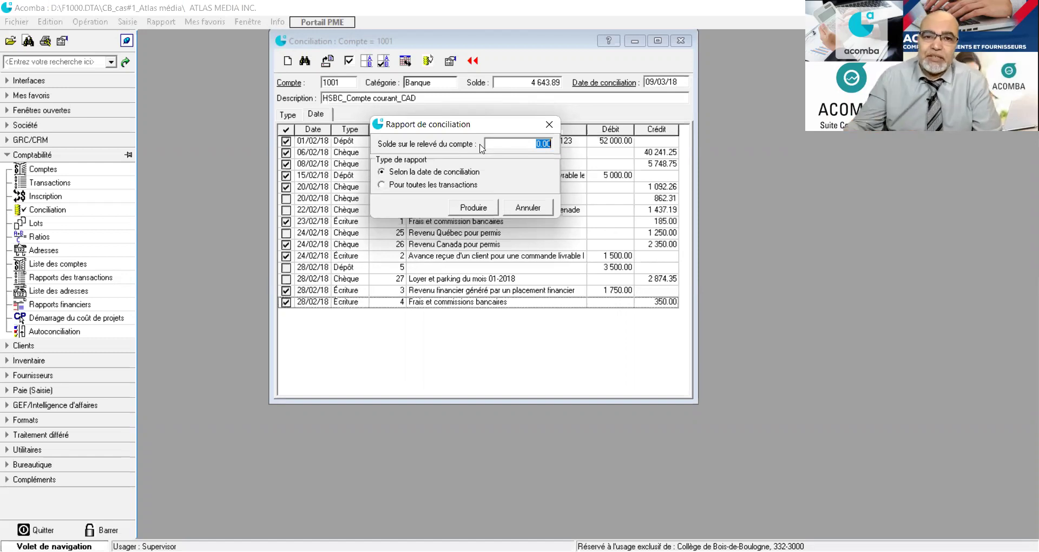
pyautogui.moveTo(476, 130); pyautogui.dragTo(518, 70)
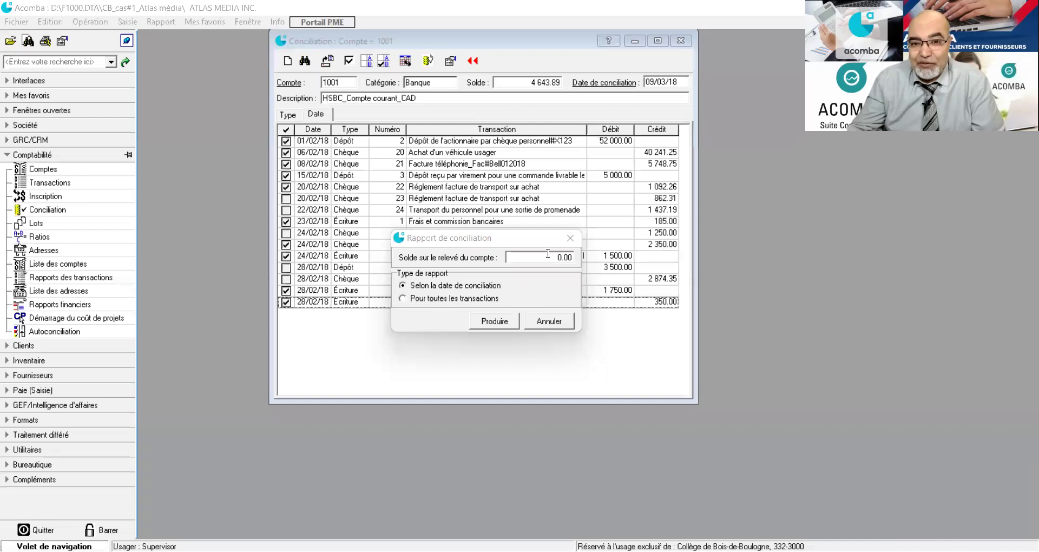
pyautogui.click(581, 269)
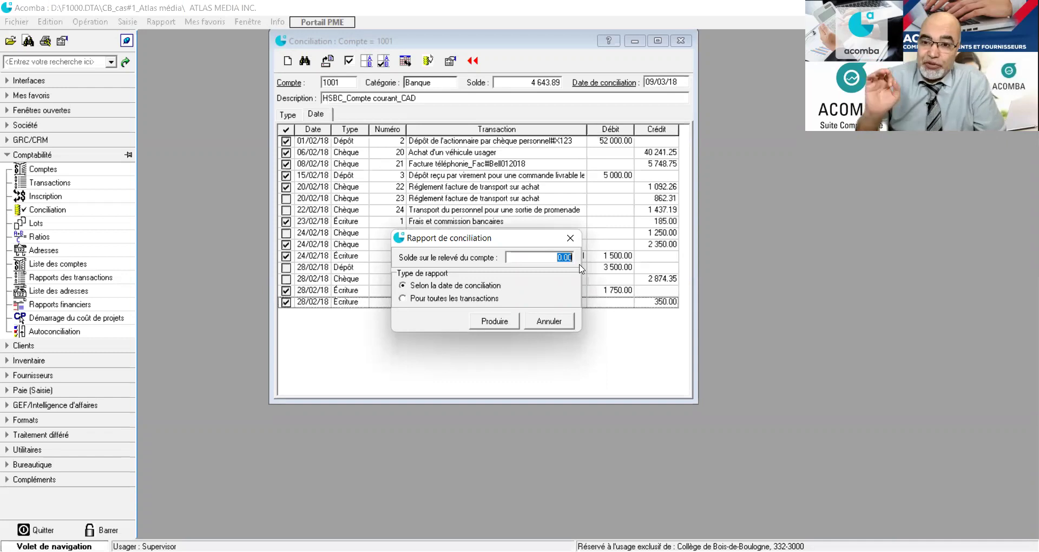
pyautogui.write('10')
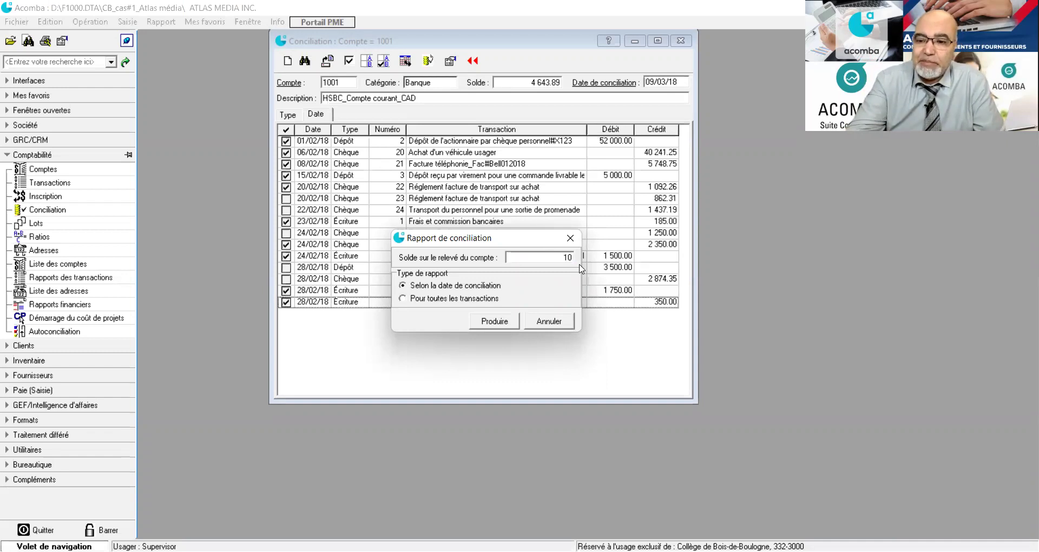
pyautogui.write('282.74')
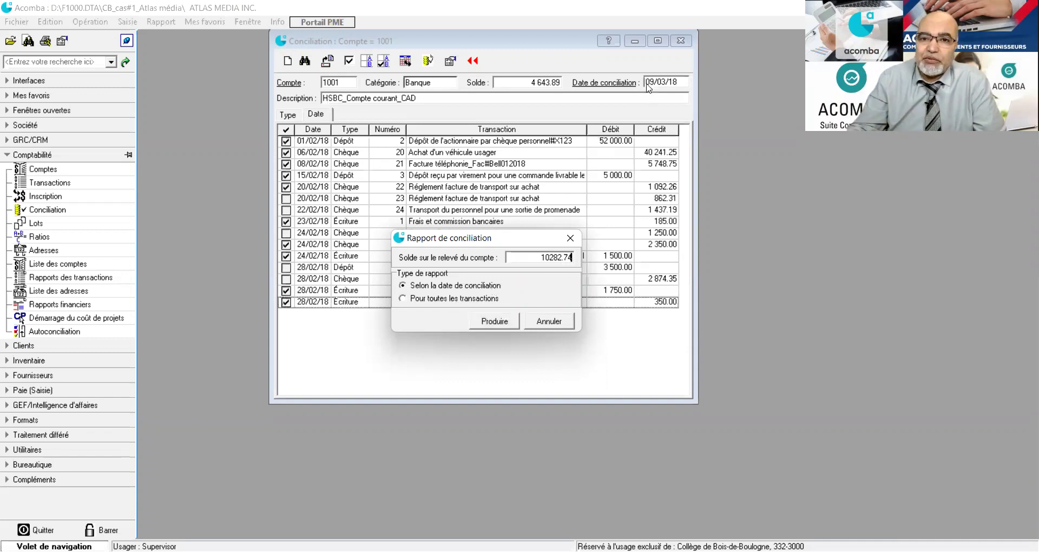
pyautogui.click(489, 324)
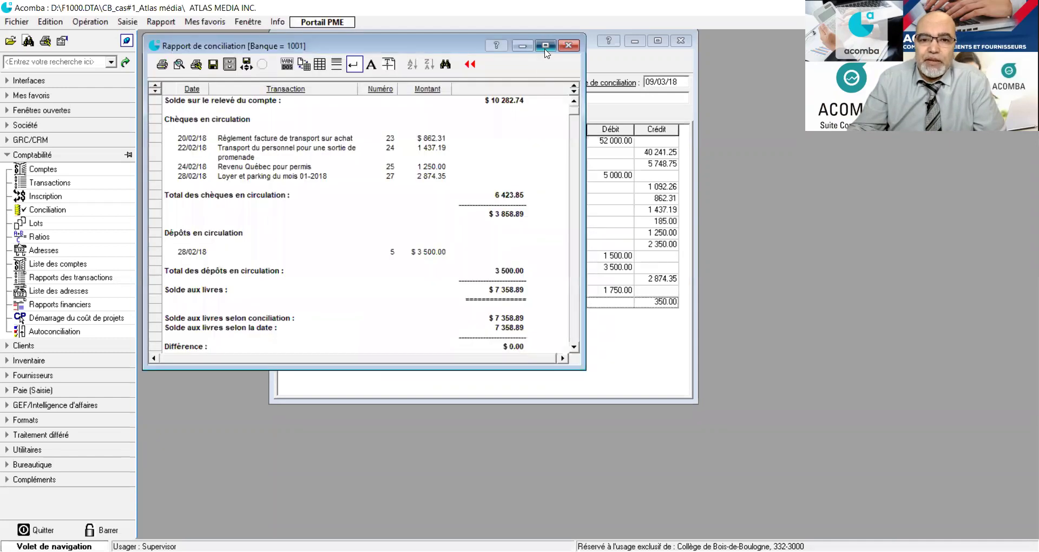
pyautogui.click(546, 46)
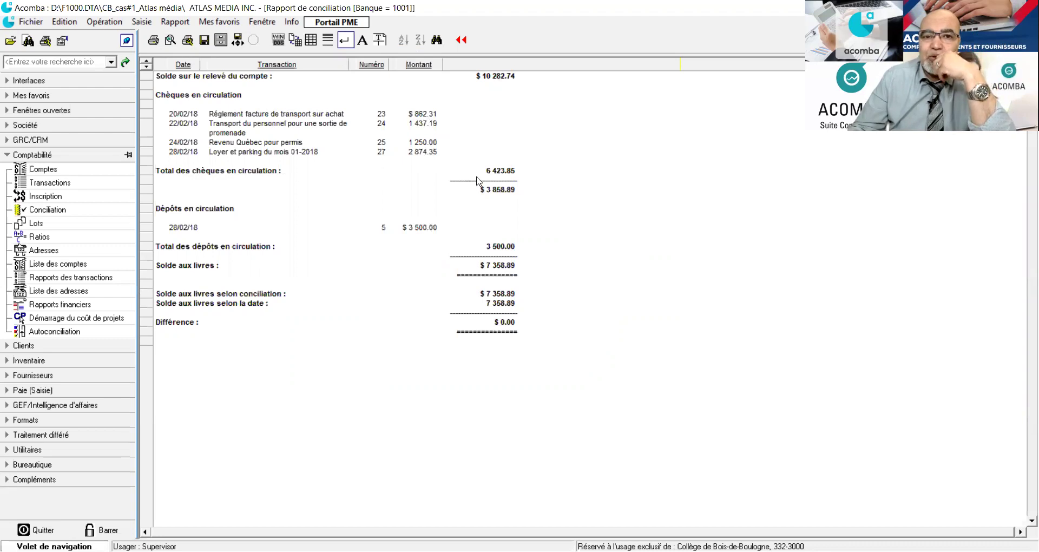
pyautogui.scroll(-2, 476, 182)
pyautogui.scroll(2, 474, 181)
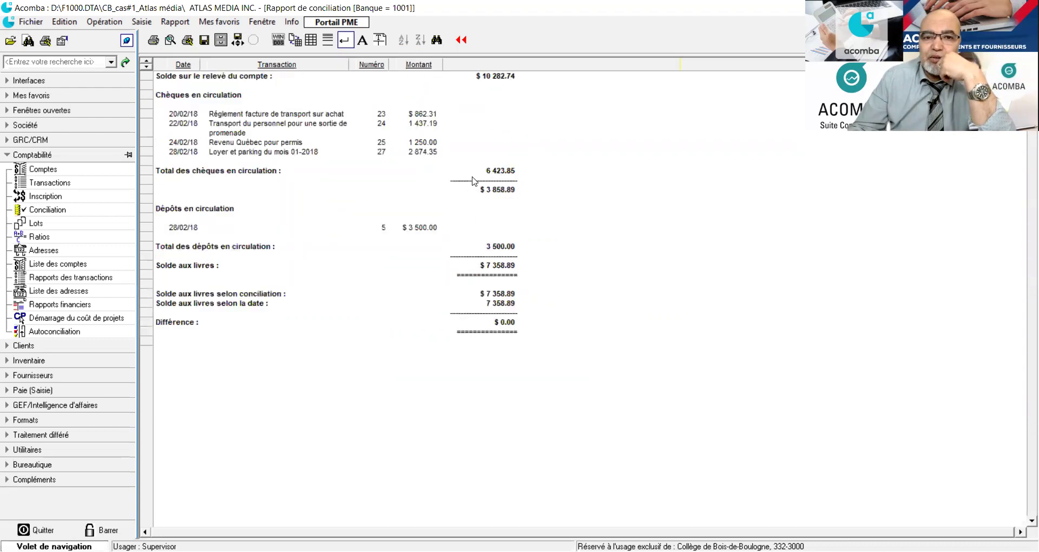